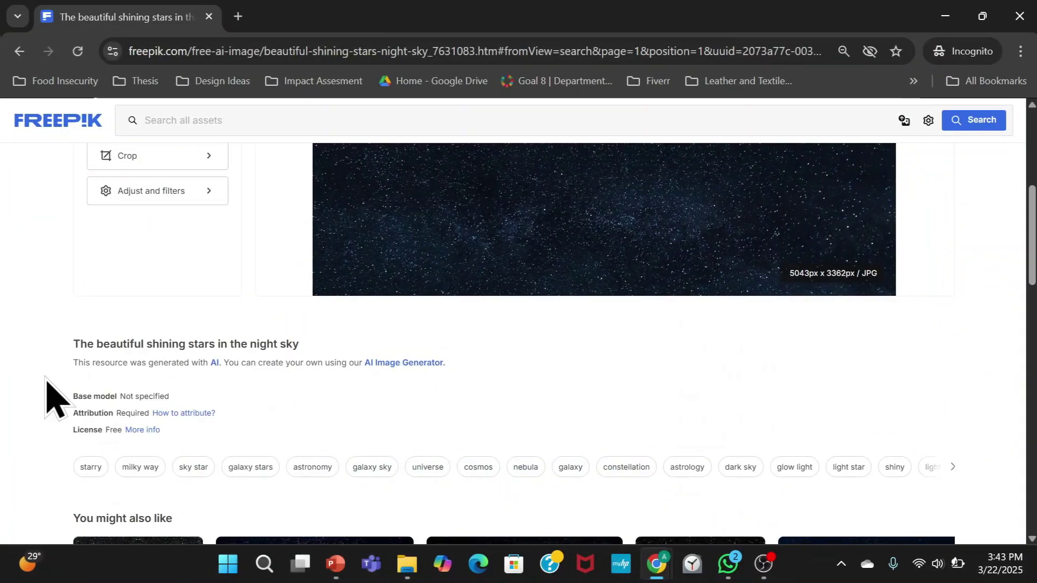
{"action": "scroll", "coordinate": [486, 368], "scroll_direction": "up", "scroll_amount": 5}
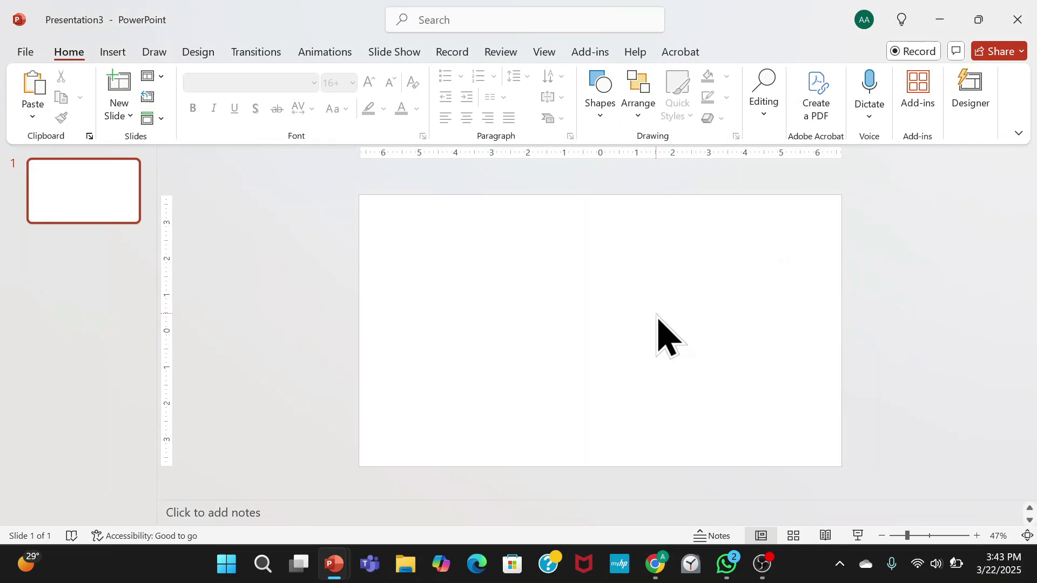
- Paste the star image and position it from the top-left corner, enlarged to cover the slide
{"action": "right_click", "coordinate": [658, 316]}
{"action": "left_click", "coordinate": [697, 377]}
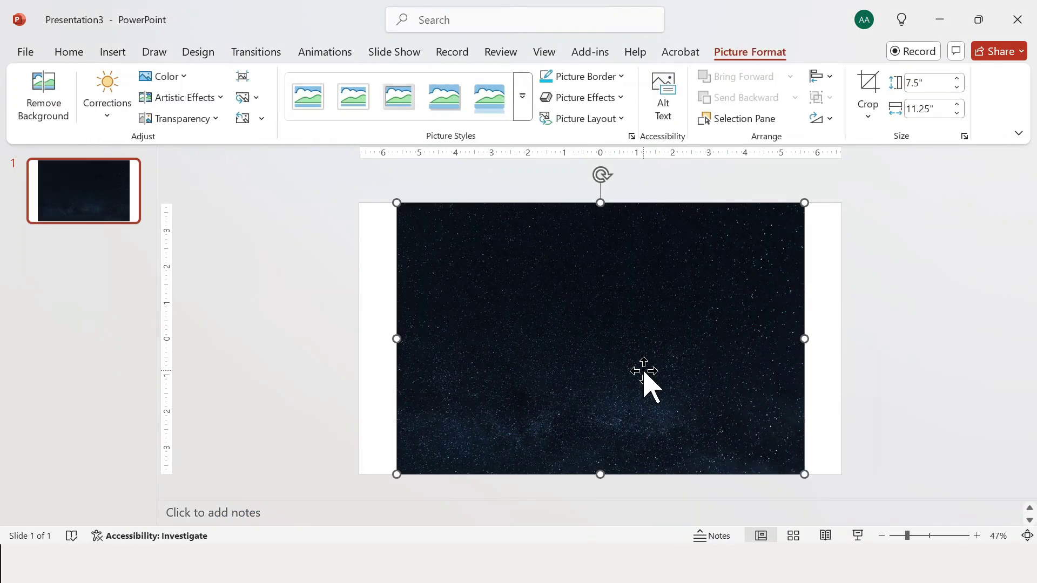
{"action": "left_click", "coordinate": [875, 288]}
{"action": "left_click_drag", "start_coordinate": [693, 304], "coordinate": [655, 311]}
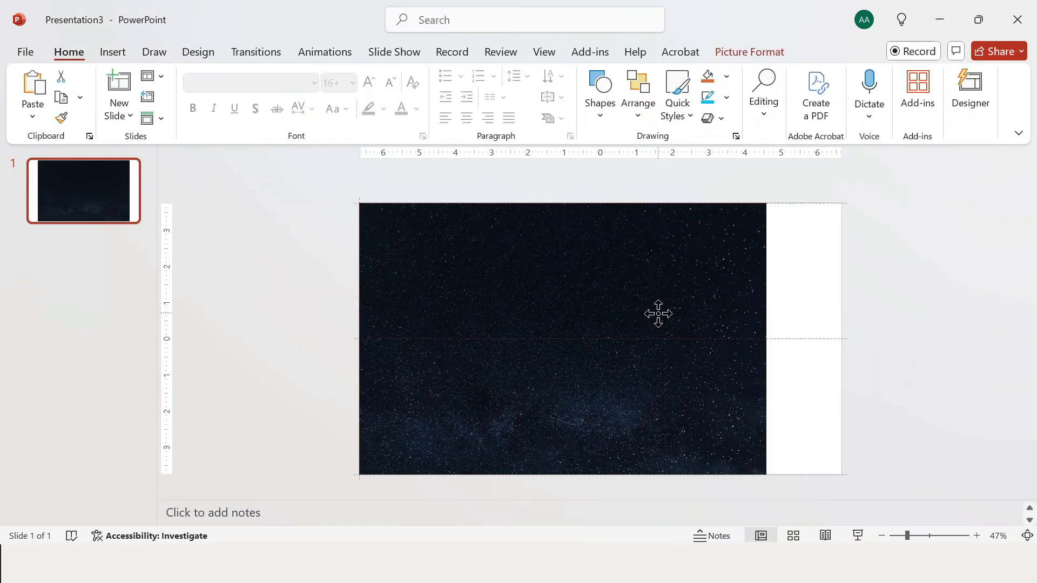
{"action": "left_click_drag", "start_coordinate": [767, 474], "coordinate": [840, 522]}
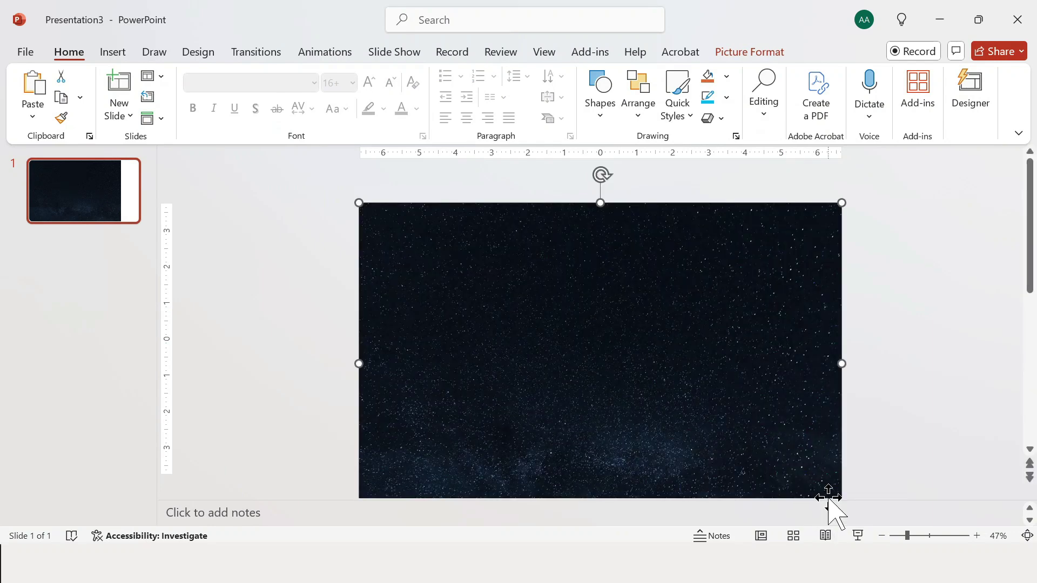
- Crop the star image's bottom so it ends at the slide edge
{"action": "right_click", "coordinate": [683, 374]}
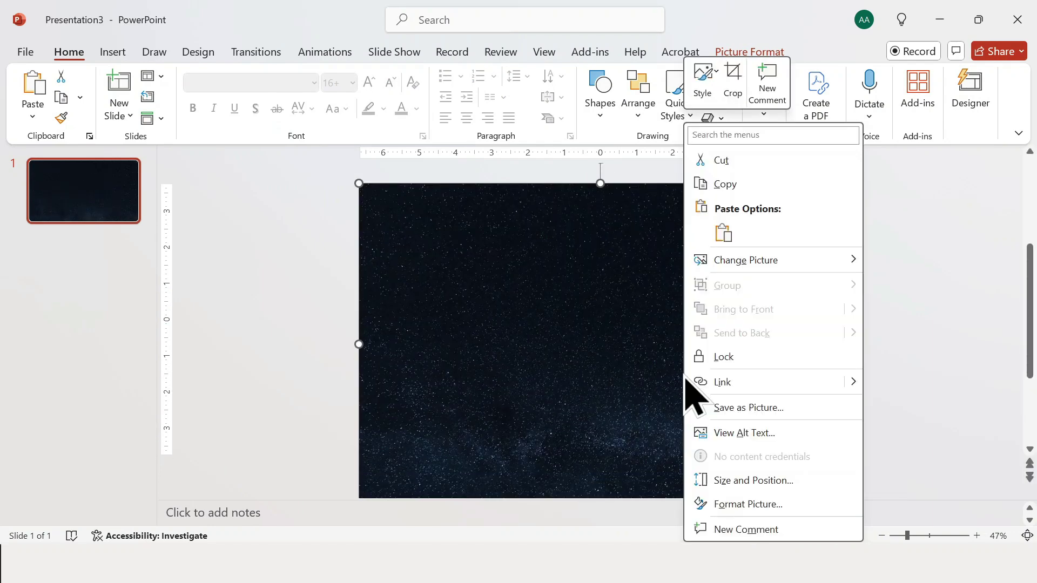
{"action": "left_click", "coordinate": [733, 93]}
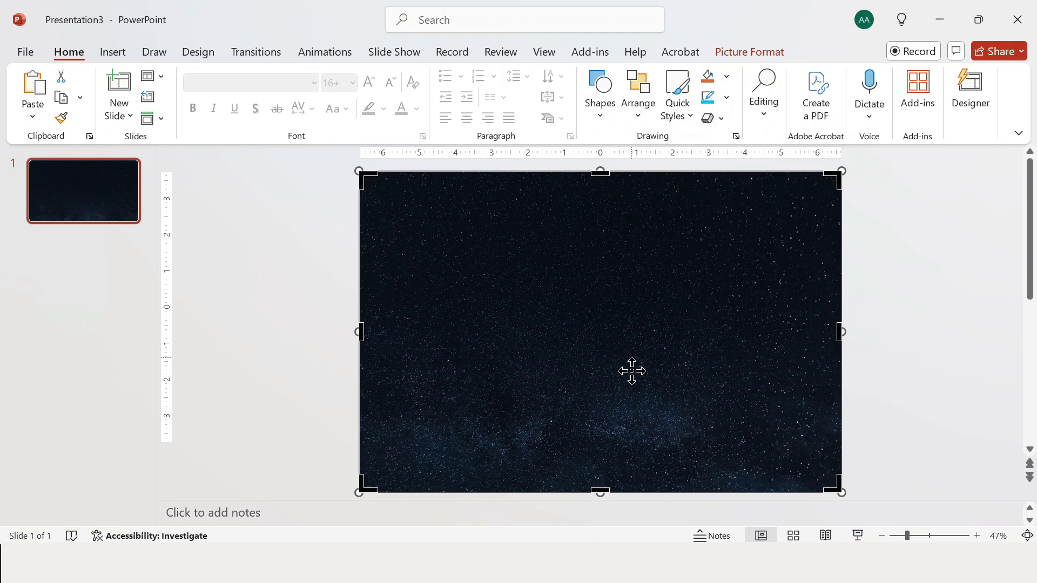
{"action": "mouse_move", "coordinate": [603, 491]}
{"action": "left_mouse_down"}
{"action": "mouse_move", "coordinate": [613, 444]}
{"action": "mouse_move", "coordinate": [656, 430]}
{"action": "left_mouse_up"}
{"action": "left_click", "coordinate": [902, 380]}
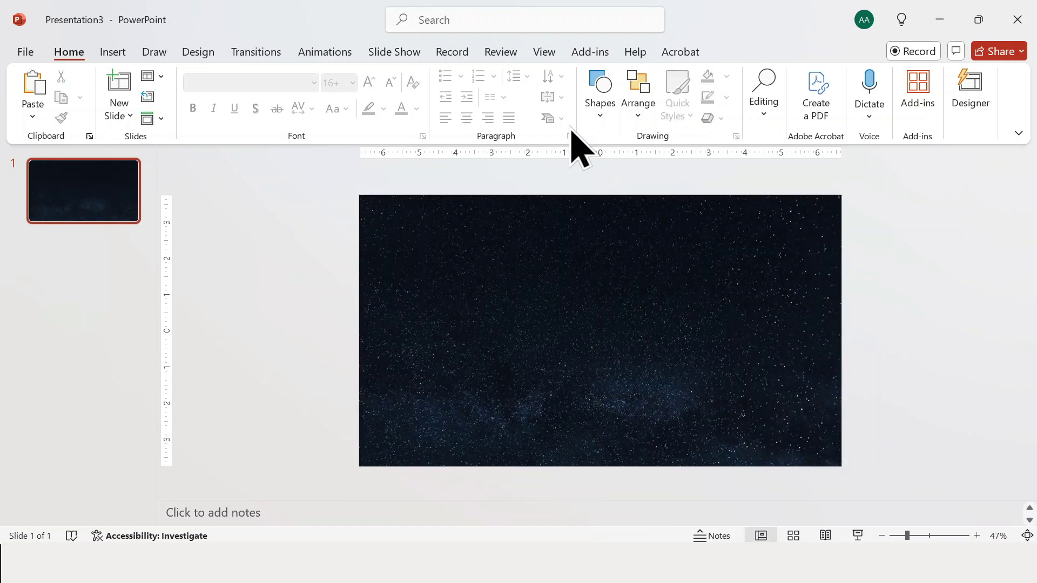
- Draw a rectangle covering the whole slide and bring up its context options
{"action": "left_click", "coordinate": [596, 104]}
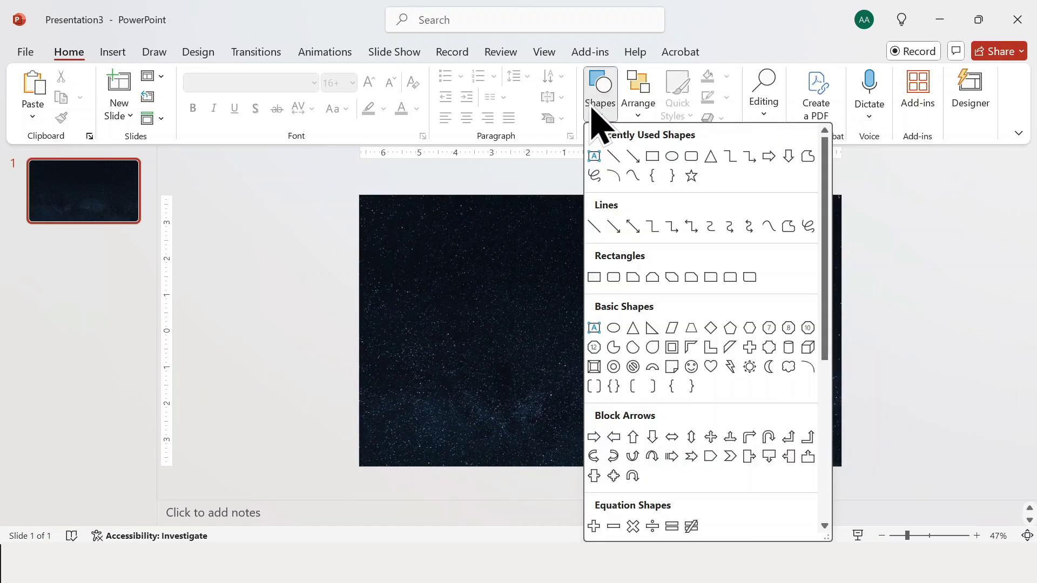
{"action": "left_click", "coordinate": [653, 158]}
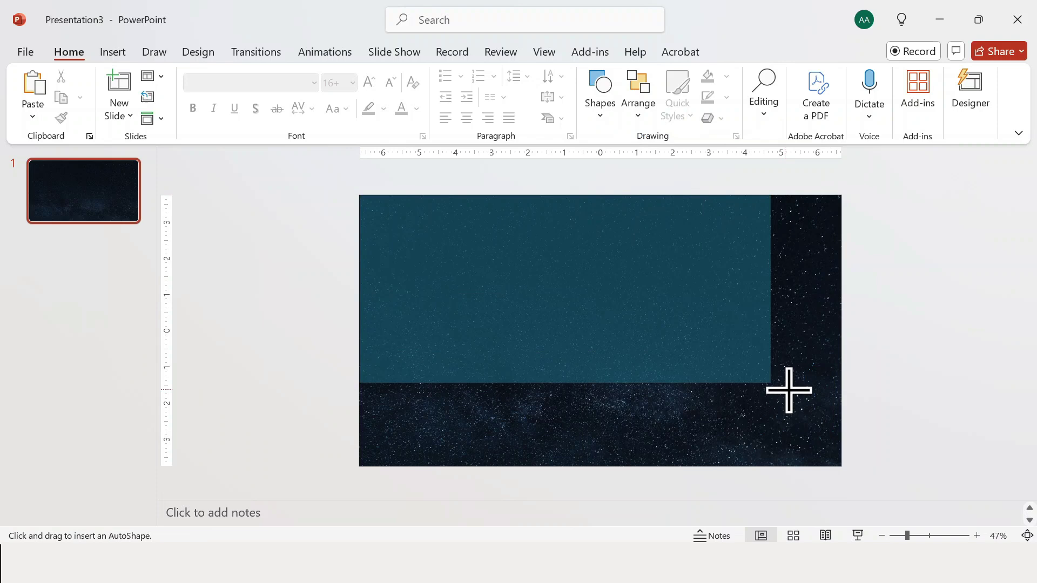
{"action": "left_click_drag", "start_coordinate": [360, 196], "coordinate": [842, 466]}
{"action": "right_click", "coordinate": [620, 322]}
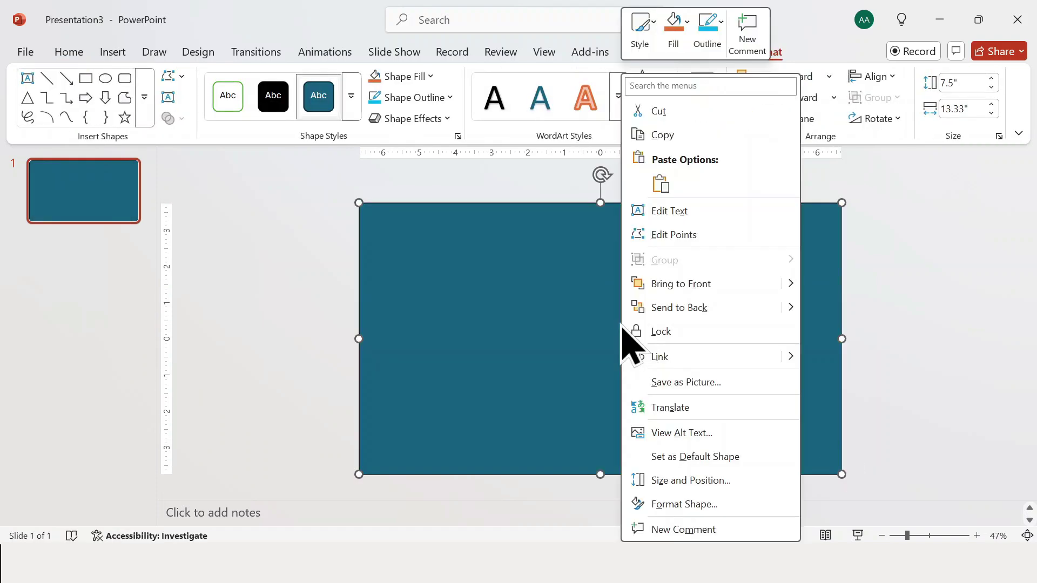
- Switch the rectangle to a gradient fill in Format Shape, leaving the first stop unchanged
{"action": "left_click", "coordinate": [636, 505]}
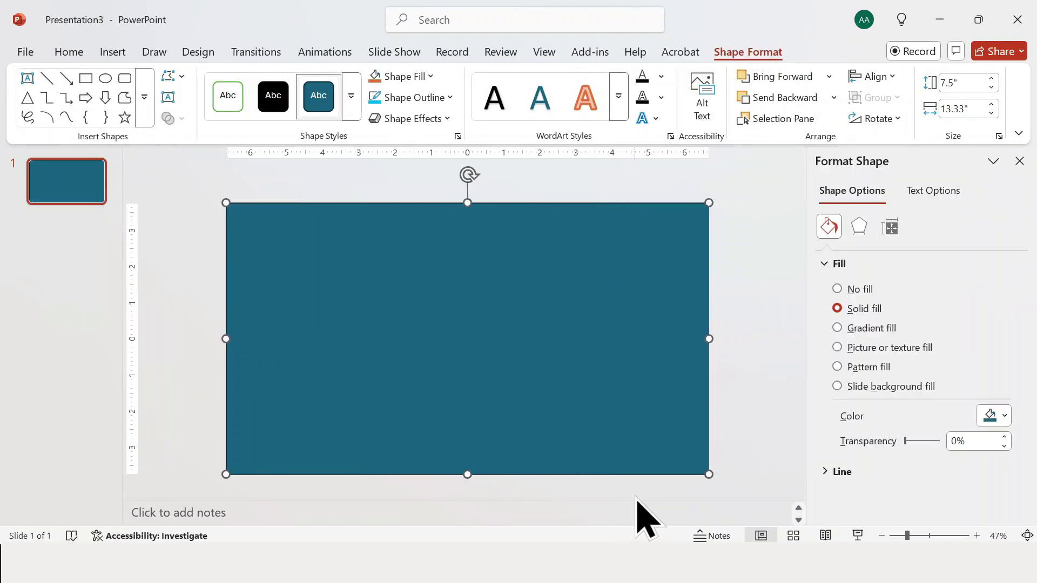
{"action": "left_click", "coordinate": [843, 328]}
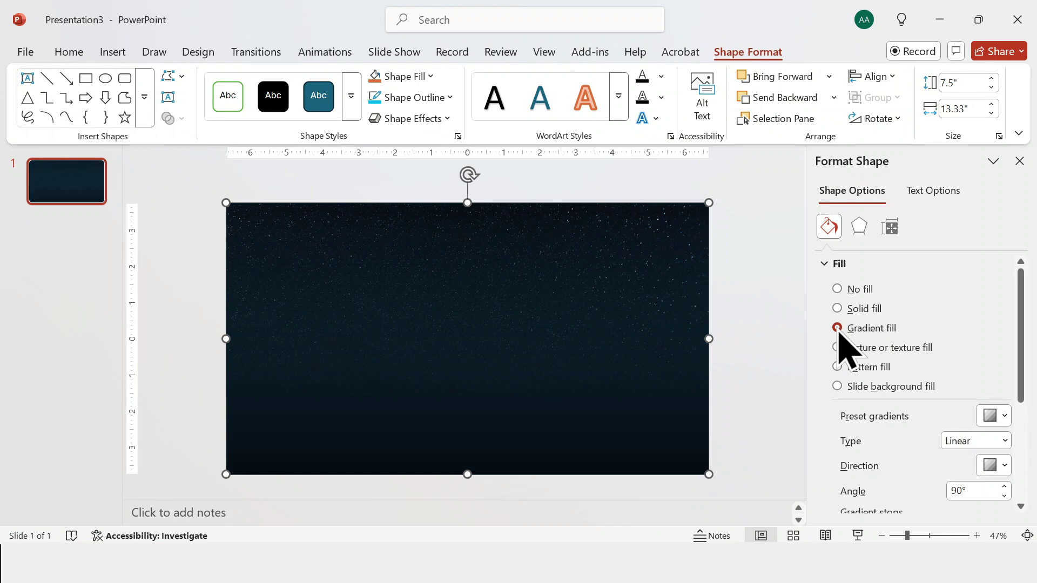
{"action": "scroll", "coordinate": [980, 368], "scroll_direction": "down", "scroll_amount": 1}
{"action": "scroll", "coordinate": [996, 380], "scroll_direction": "down", "scroll_amount": 1}
{"action": "scroll", "coordinate": [996, 371], "scroll_direction": "down", "scroll_amount": 1}
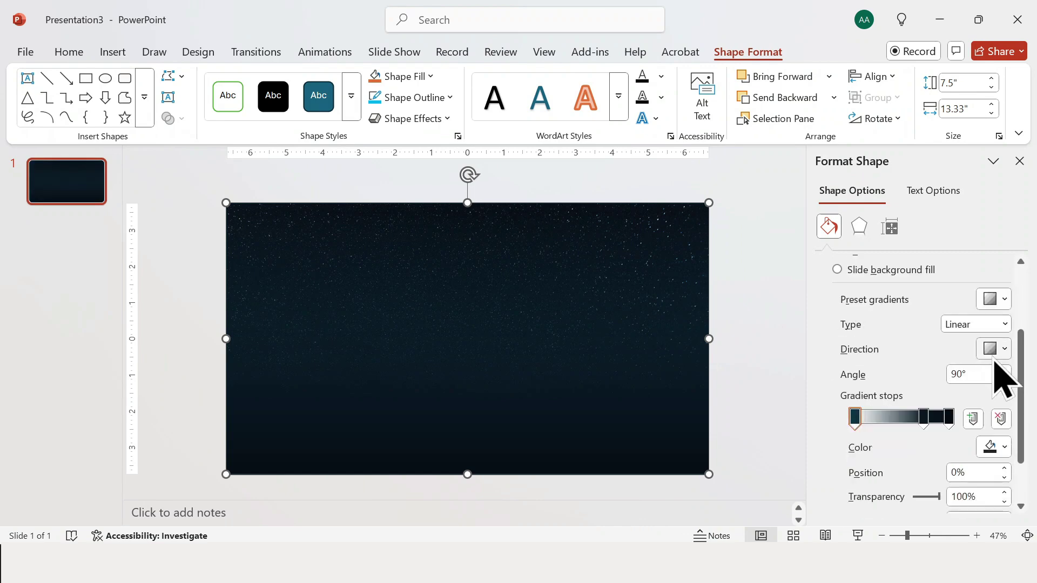
{"action": "scroll", "coordinate": [891, 396], "scroll_direction": "down", "scroll_amount": 1}
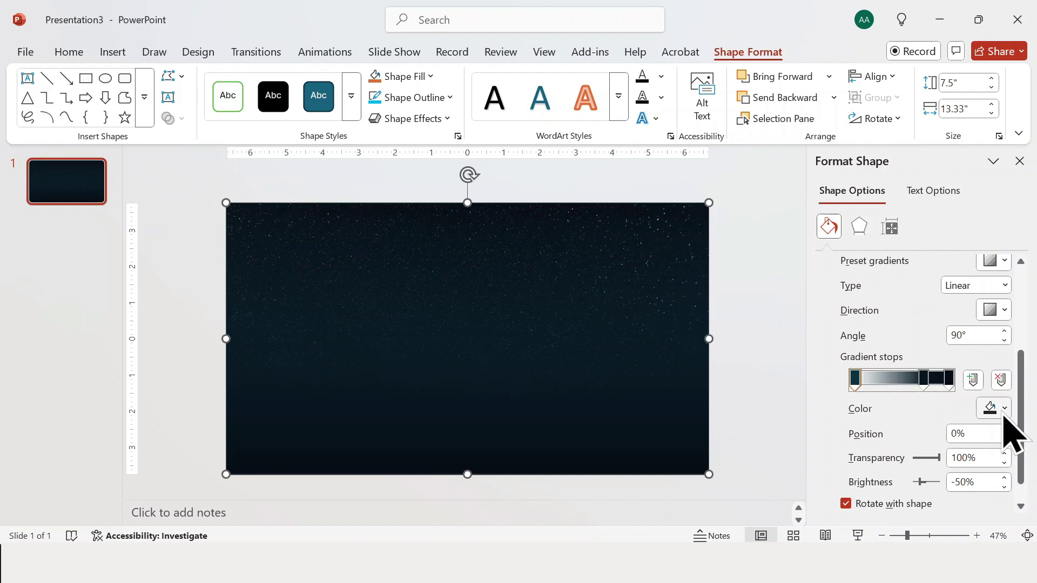
{"action": "left_click", "coordinate": [1003, 409]}
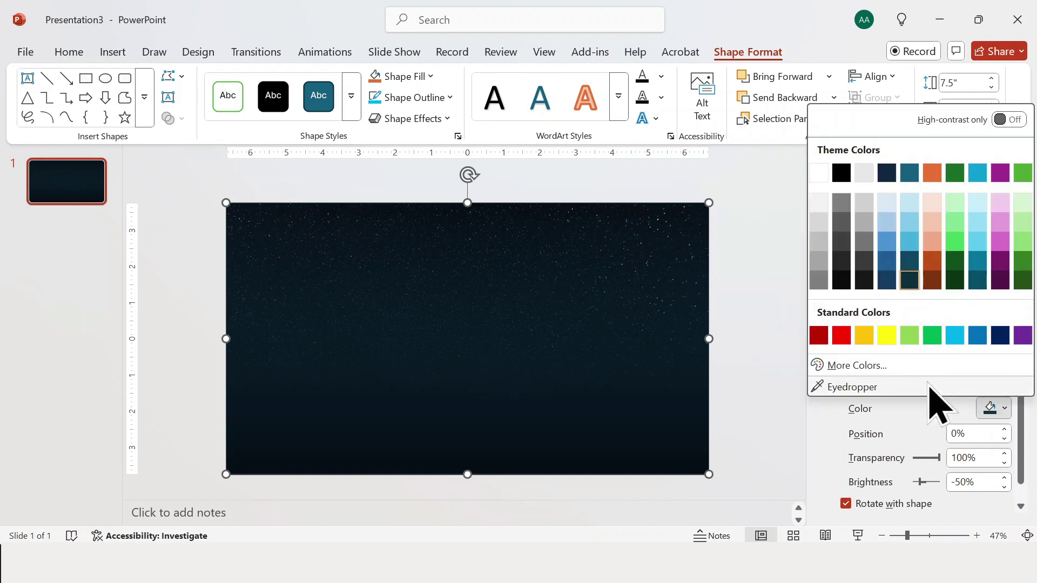
{"action": "left_click", "coordinate": [830, 428]}
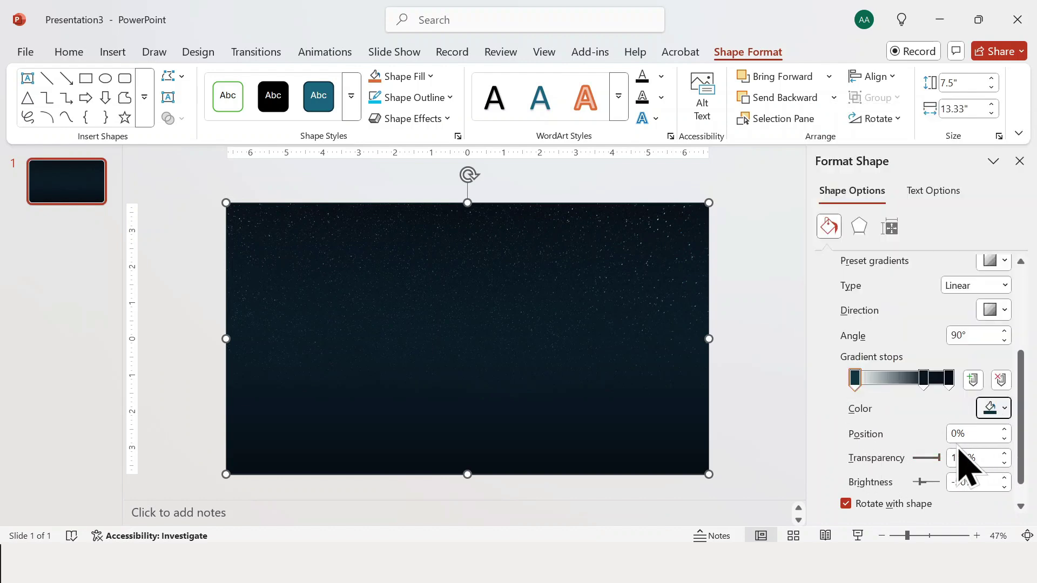
- Colour the 73% gradient stop dark navy #091623 and the last stop black
{"action": "left_click", "coordinate": [924, 383]}
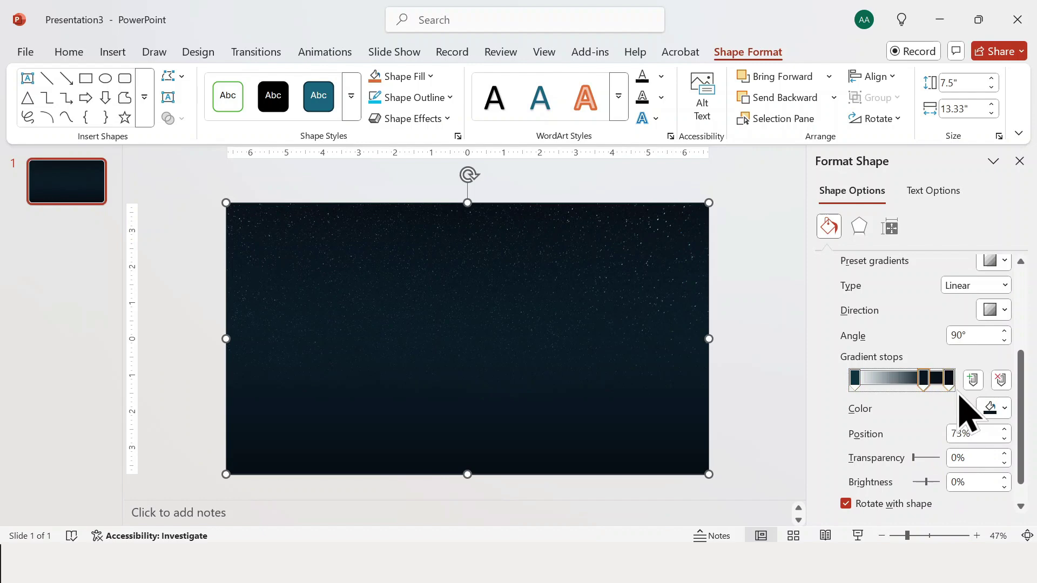
{"action": "left_click", "coordinate": [1005, 409]}
{"action": "left_click", "coordinate": [879, 365]}
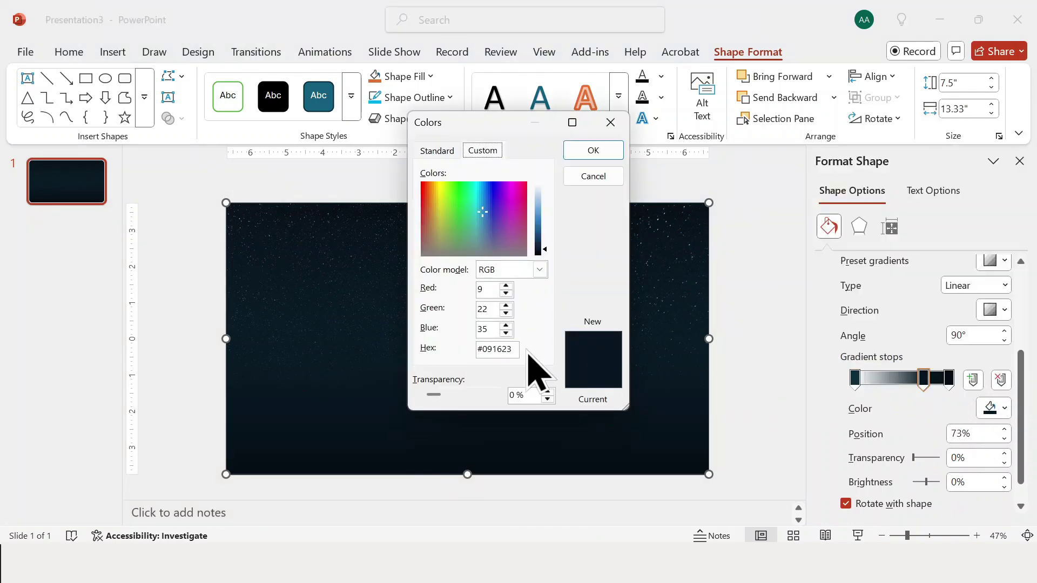
{"action": "left_click", "coordinate": [591, 152]}
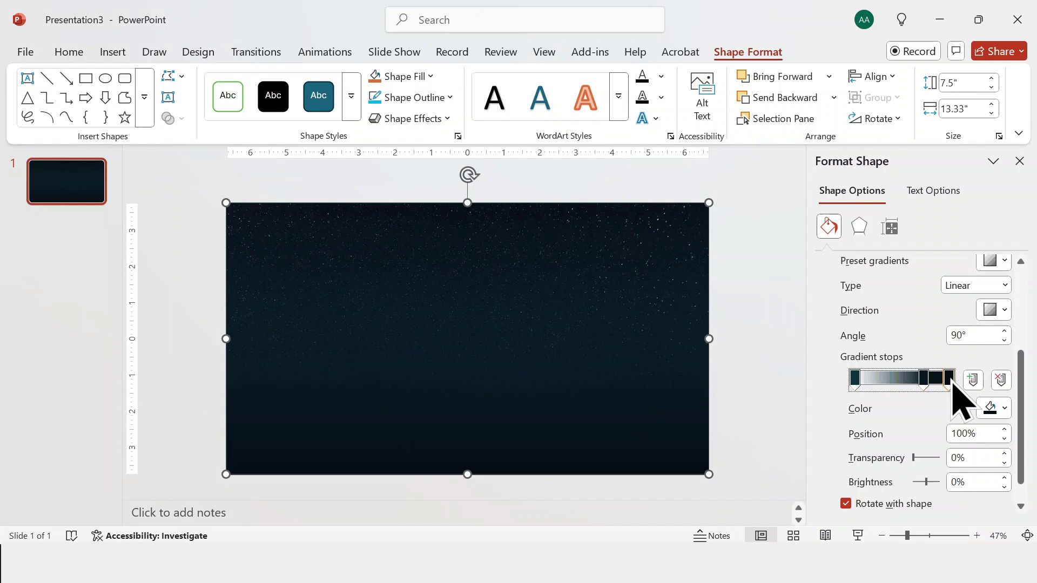
{"action": "left_click", "coordinate": [1004, 409]}
{"action": "left_click", "coordinate": [842, 120]}
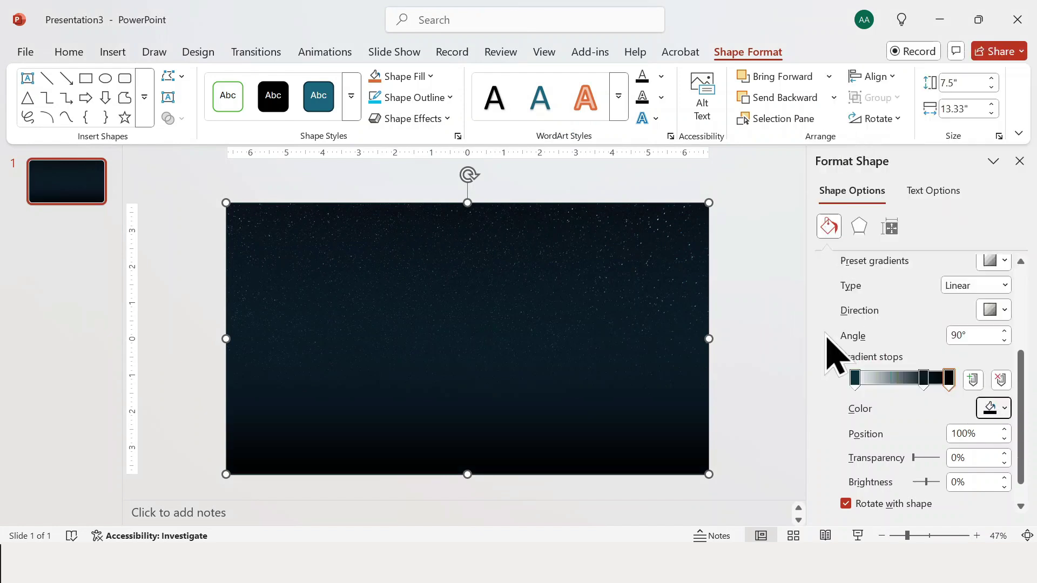
{"action": "scroll", "coordinate": [843, 380], "scroll_direction": "up", "scroll_amount": 1}
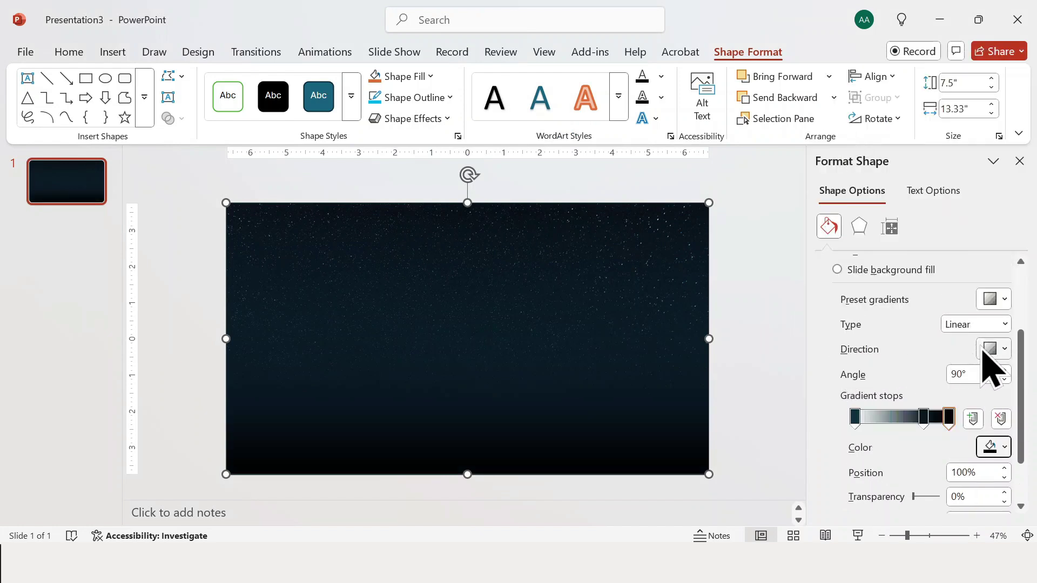
- Angle the gradient diagonally at 45°
{"action": "left_click", "coordinate": [995, 327]}
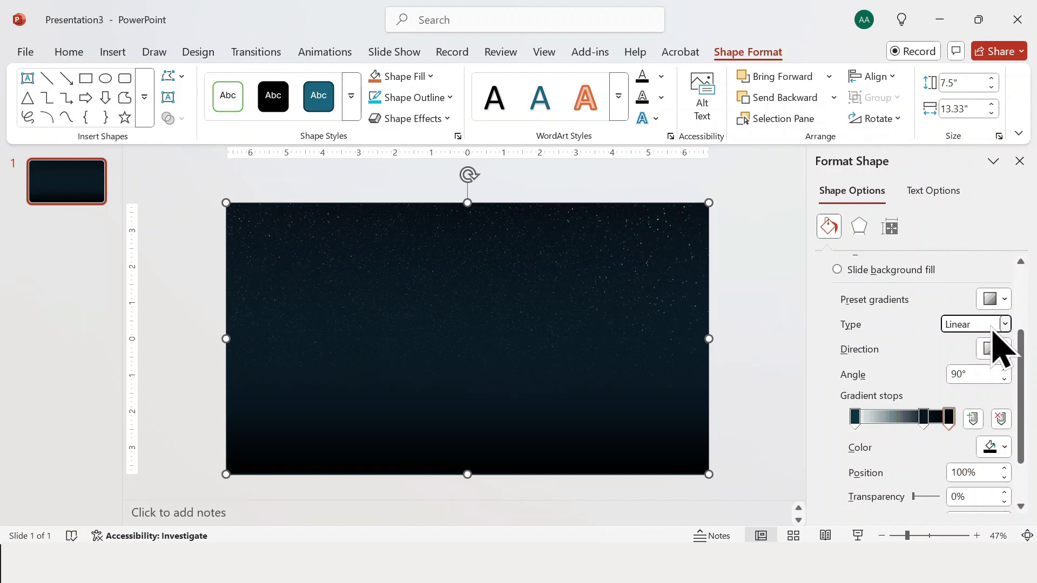
{"action": "left_click", "coordinate": [1002, 350]}
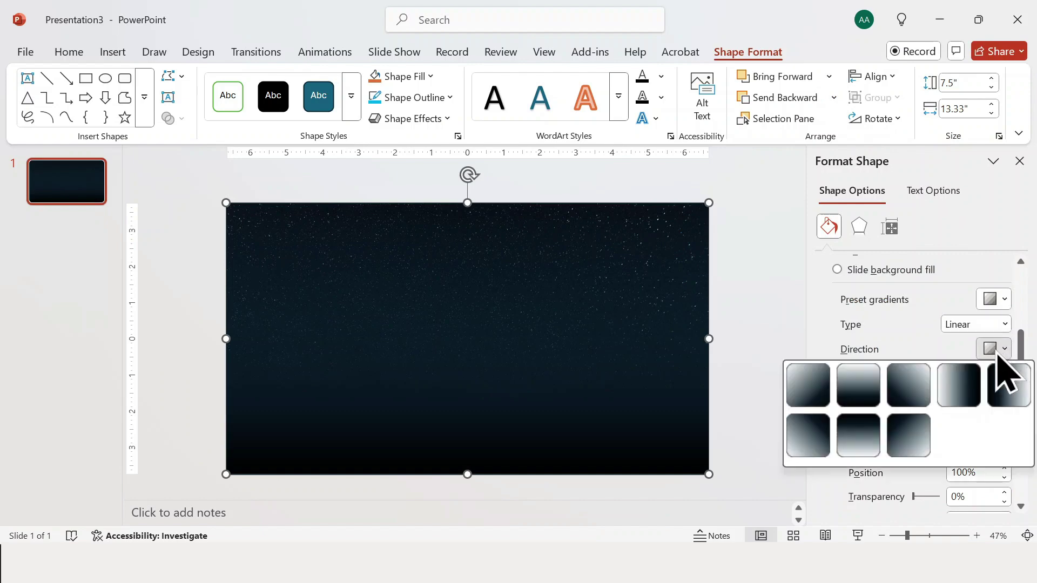
{"action": "left_click", "coordinate": [823, 386]}
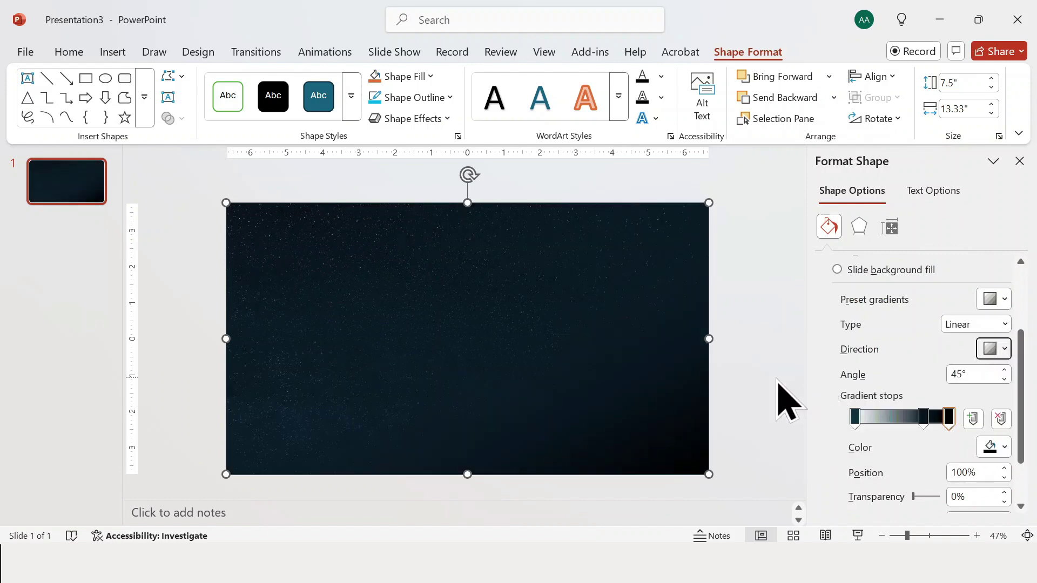
{"action": "left_click", "coordinate": [749, 331]}
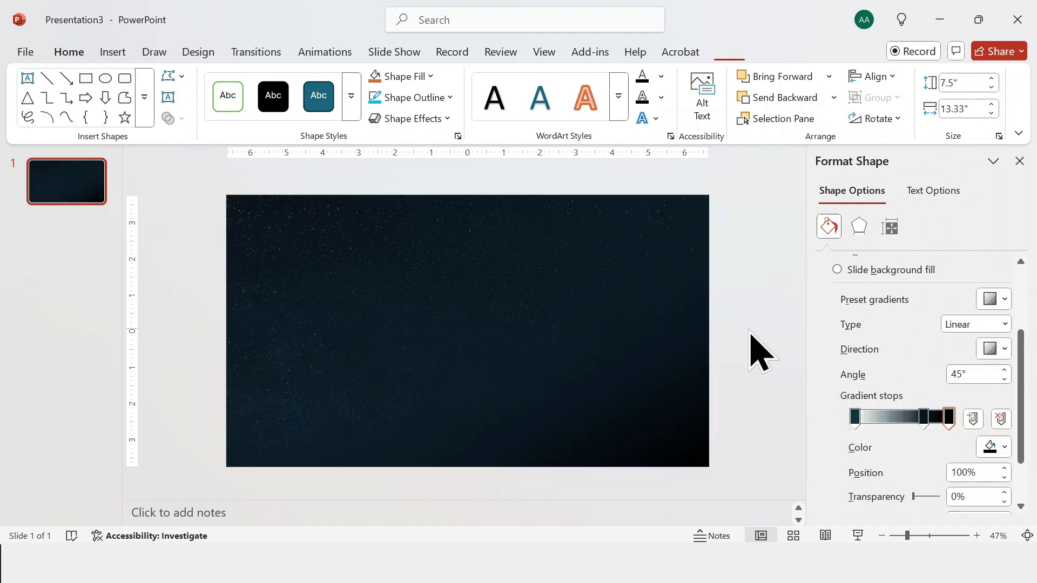
- Insert the Venus sphere from the Online 3D Models search for 'venus'
{"action": "left_click", "coordinate": [1018, 162]}
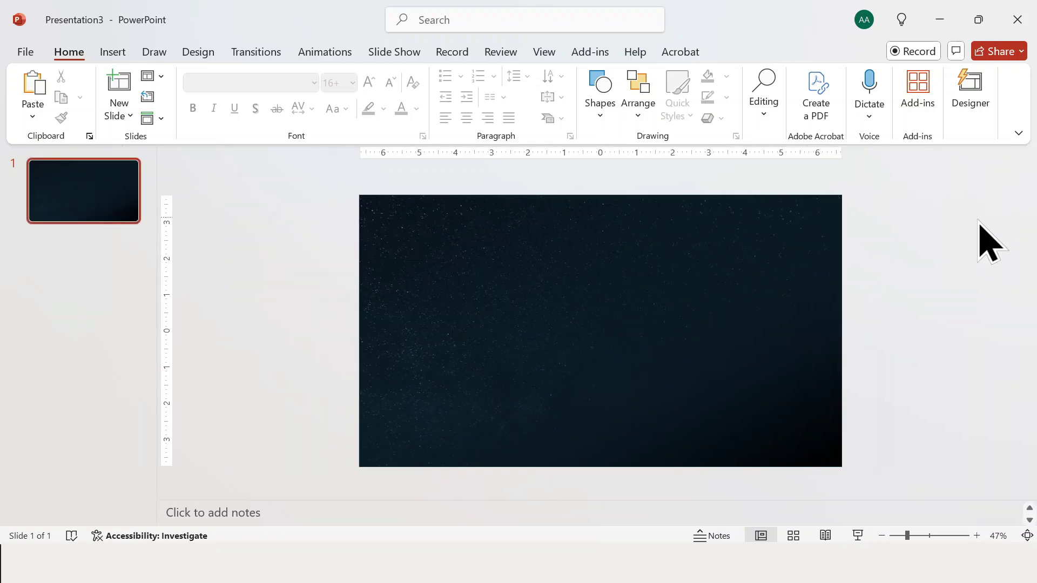
{"action": "left_click", "coordinate": [118, 54]}
{"action": "left_click", "coordinate": [415, 81]}
{"action": "type", "text": "venus"}
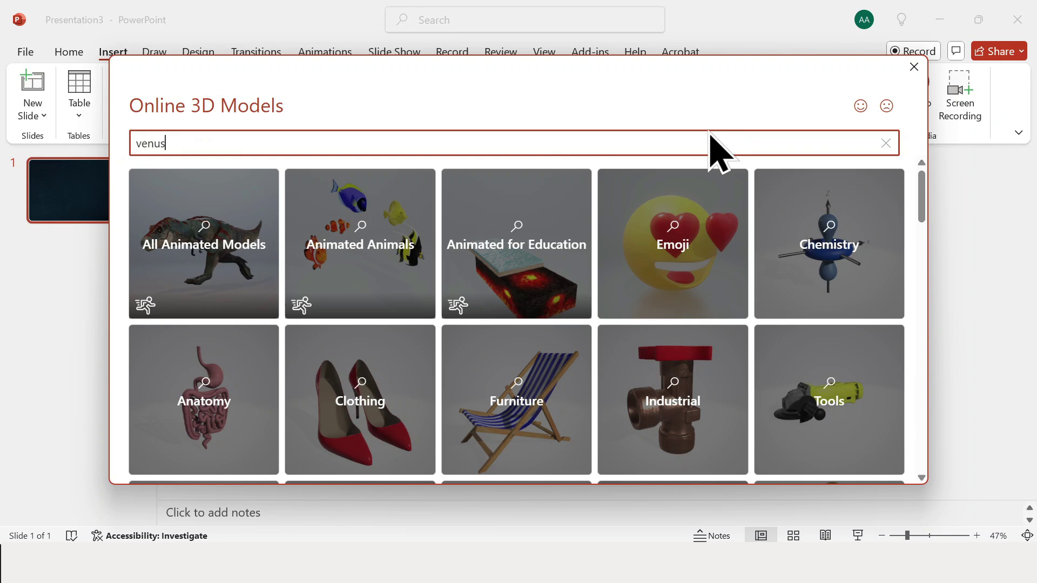
{"action": "key", "text": "Return"}
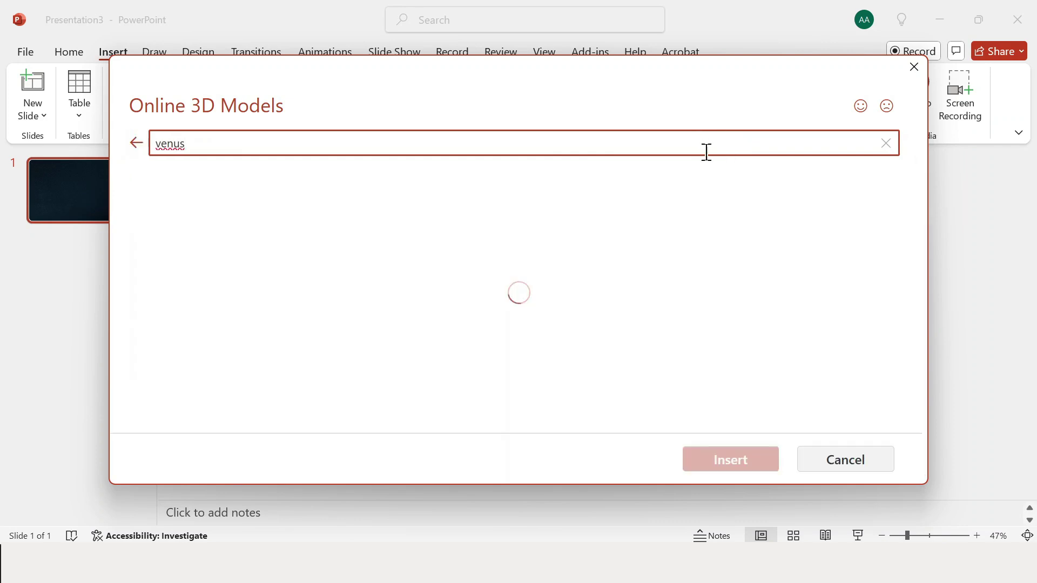
{"action": "left_click", "coordinate": [371, 259]}
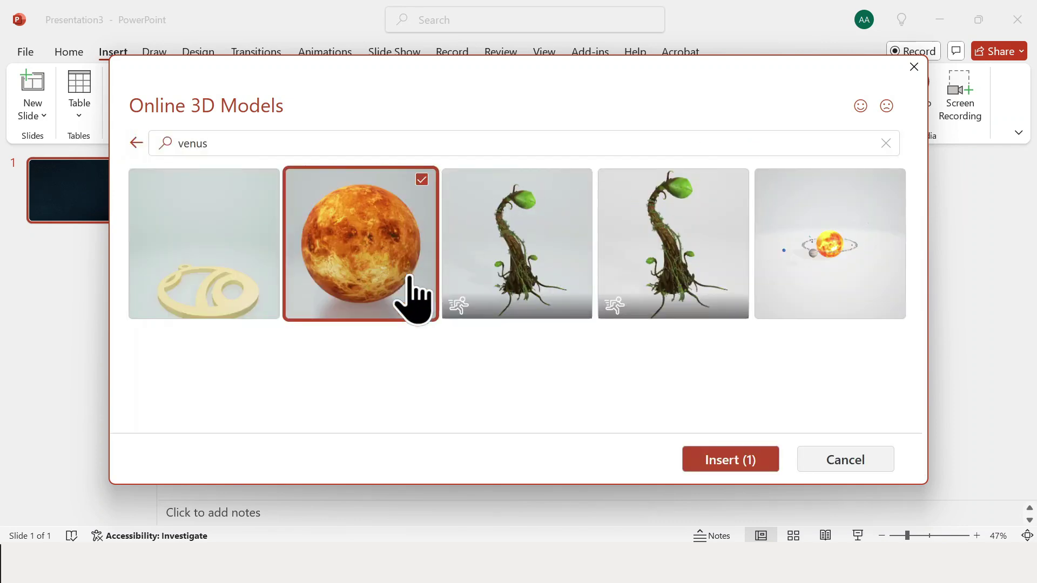
{"action": "left_click", "coordinate": [731, 460]}
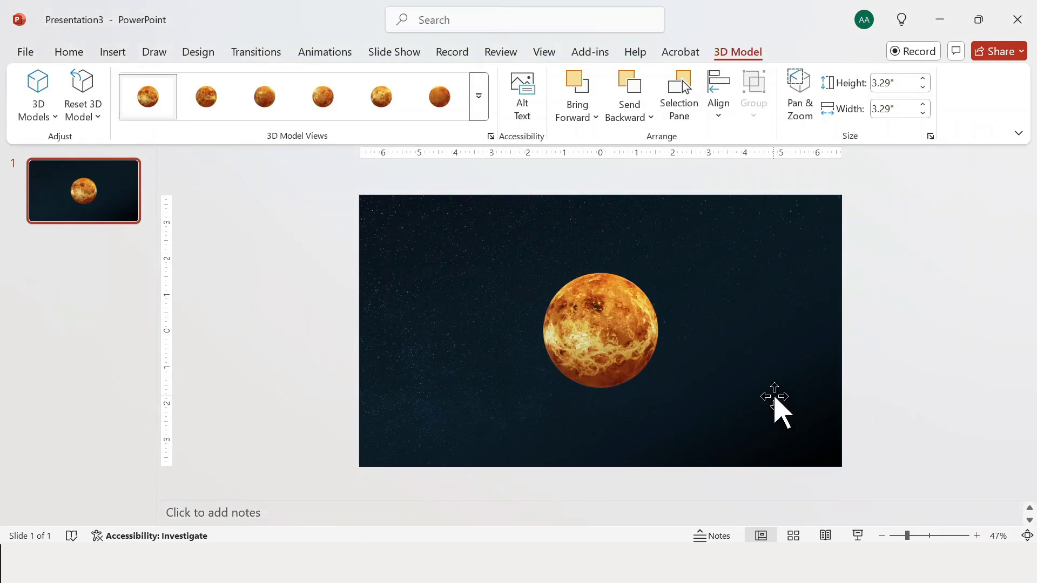
- Move Venus to the slide's left, enlarge it, and rotate it to show another face
{"action": "left_click_drag", "start_coordinate": [625, 352], "coordinate": [505, 348]}
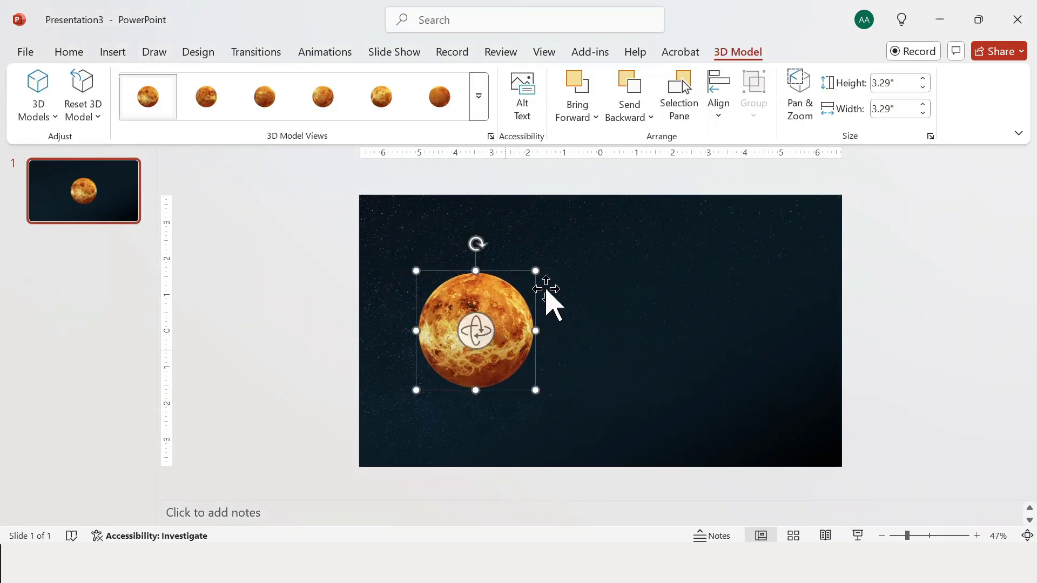
{"action": "left_click_drag", "start_coordinate": [536, 272], "coordinate": [574, 268]}
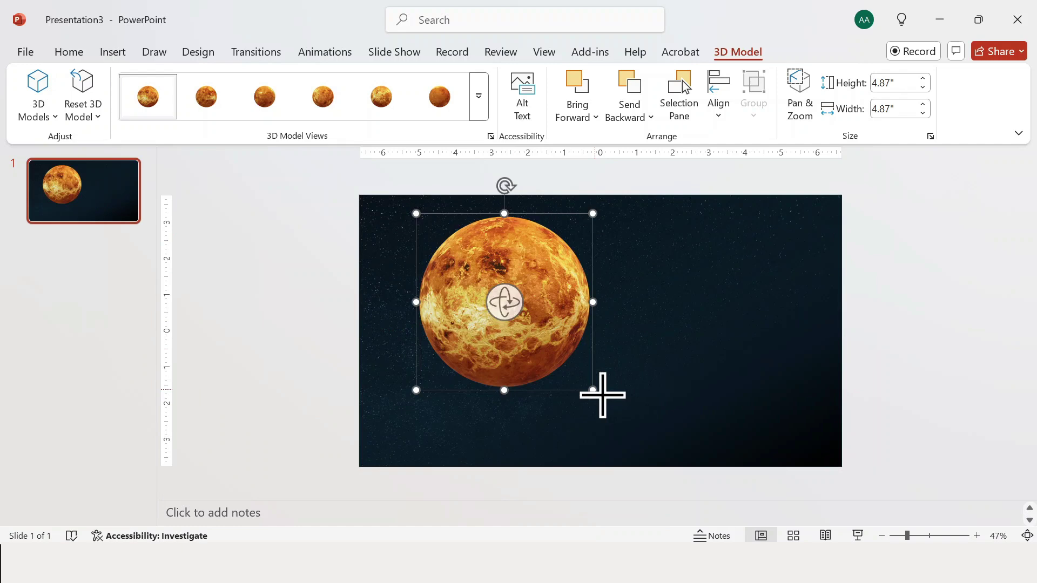
{"action": "left_click_drag", "start_coordinate": [592, 390], "coordinate": [630, 435]}
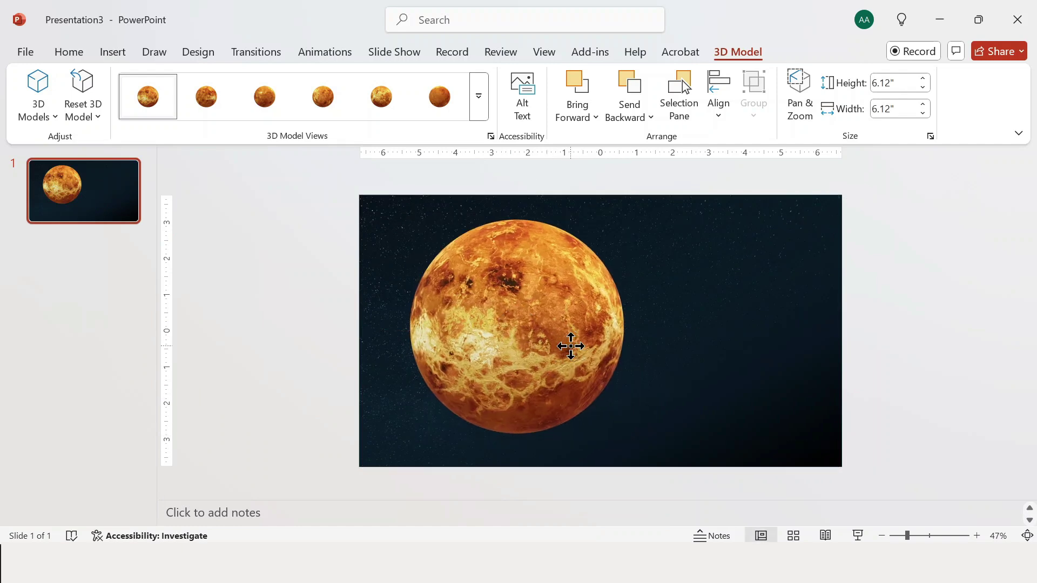
{"action": "left_click_drag", "start_coordinate": [562, 348], "coordinate": [809, 296]}
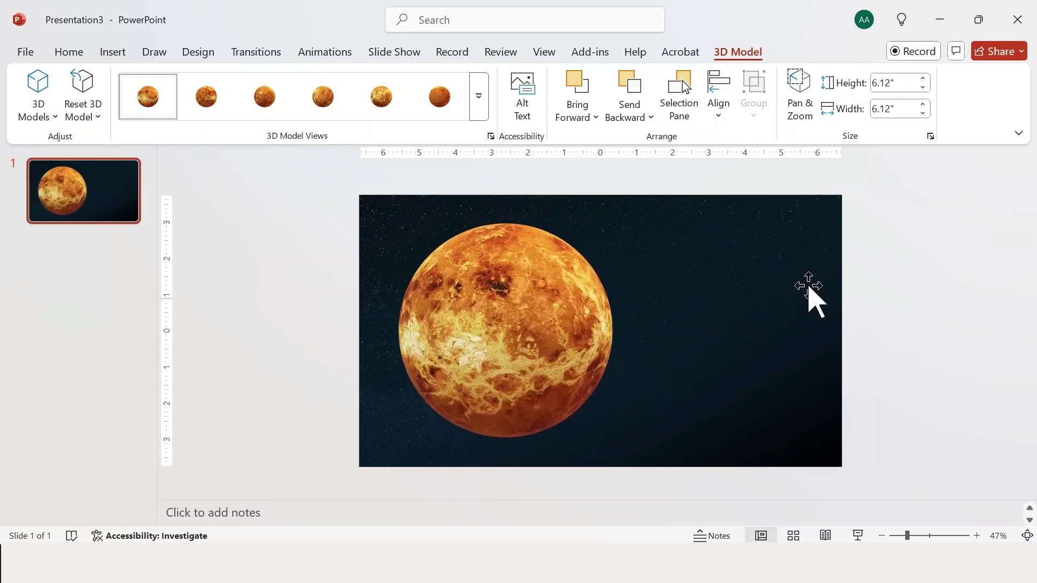
- Draw a text box to the right of the planet
{"action": "left_click", "coordinate": [808, 295]}
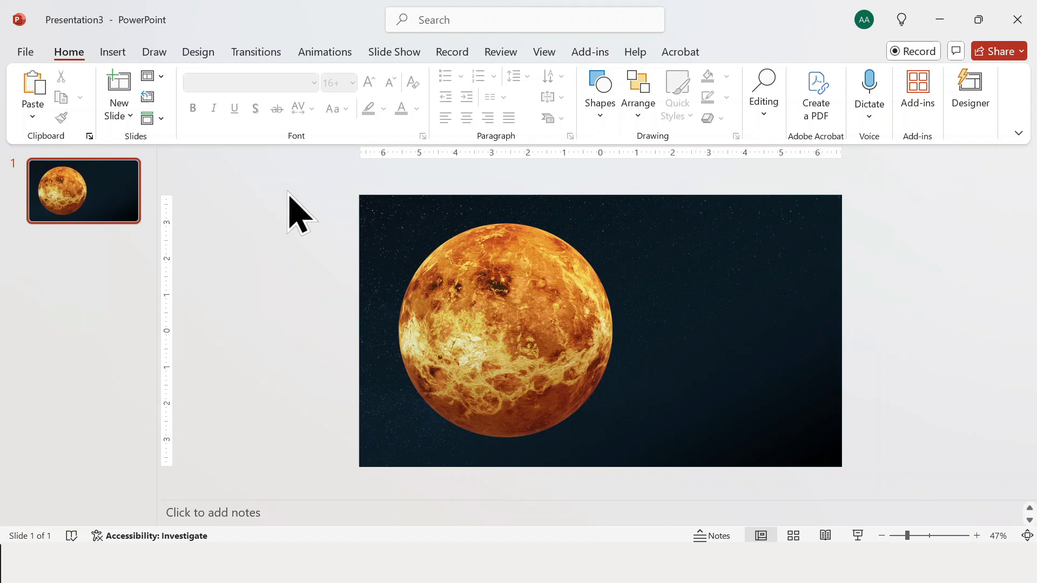
{"action": "left_click", "coordinate": [109, 54]}
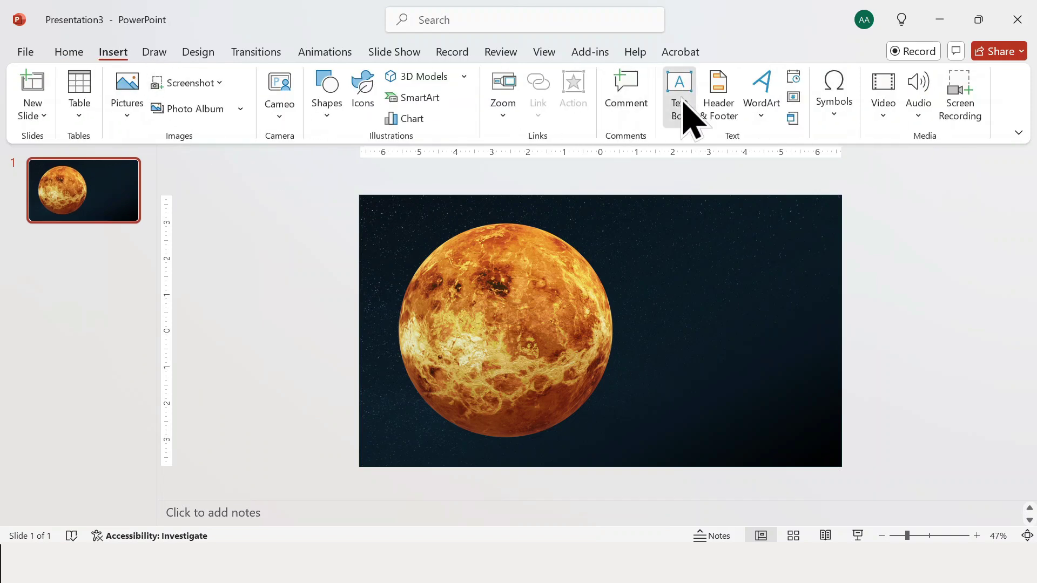
{"action": "left_click", "coordinate": [683, 106]}
{"action": "left_click_drag", "start_coordinate": [640, 252], "coordinate": [806, 307]}
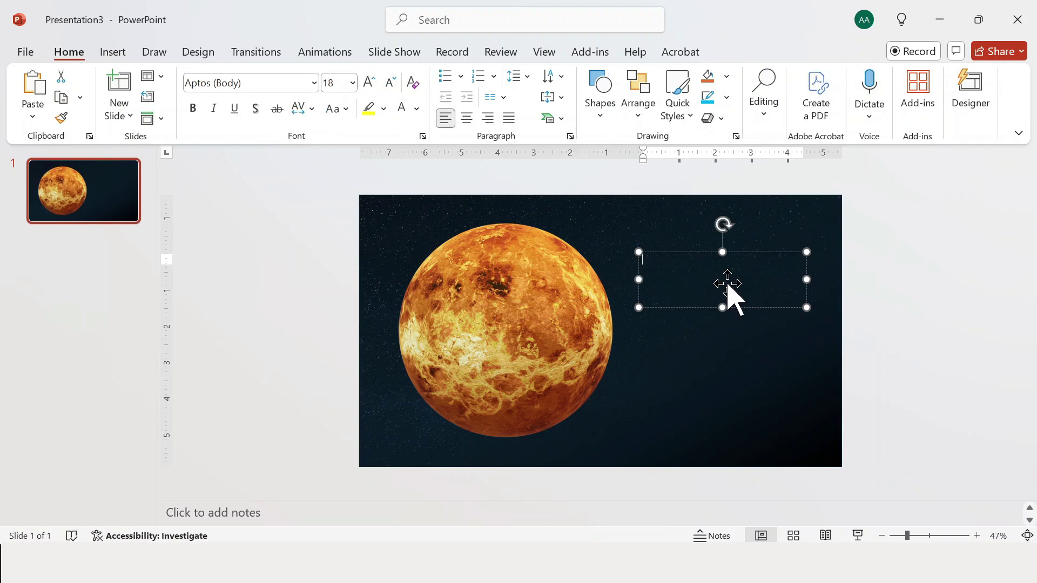
- Set the title text to Times New Roman, 80 pt, white
{"action": "left_click", "coordinate": [267, 81]}
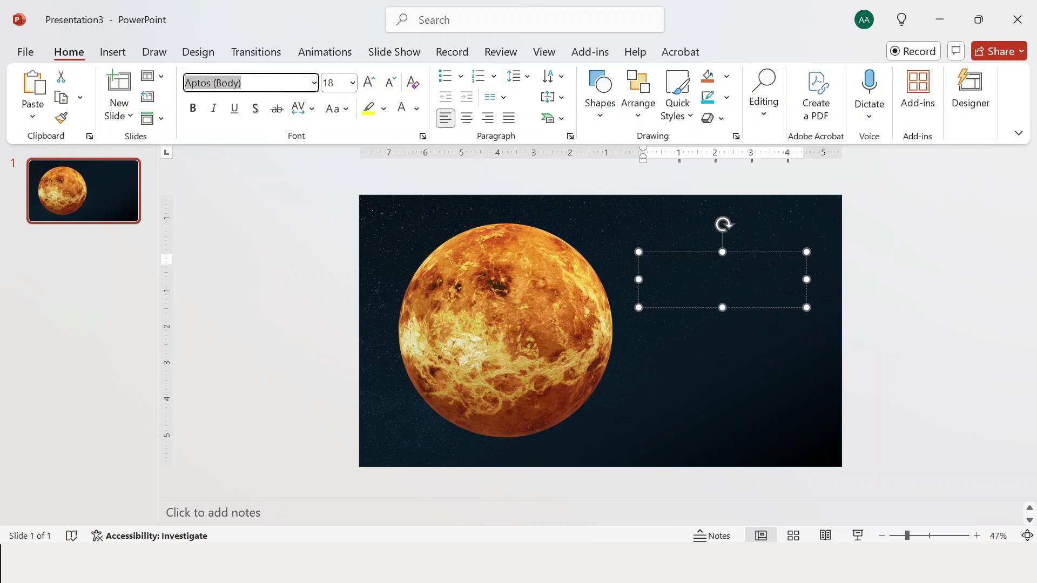
{"action": "type", "text": "Times New Roman"}
{"action": "key", "text": "Return"}
{"action": "type", "text": "80"}
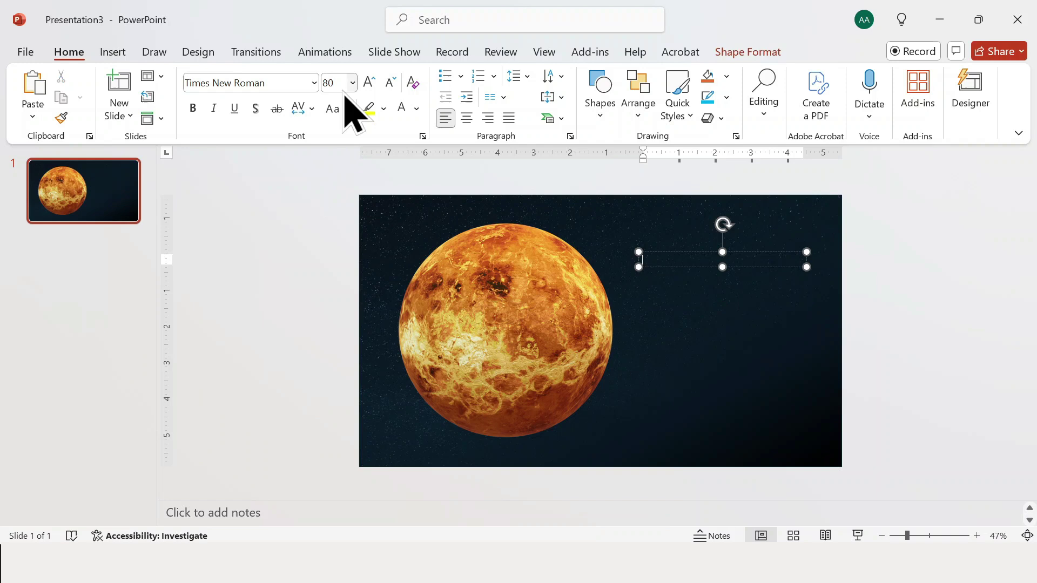
{"action": "key", "text": "Return"}
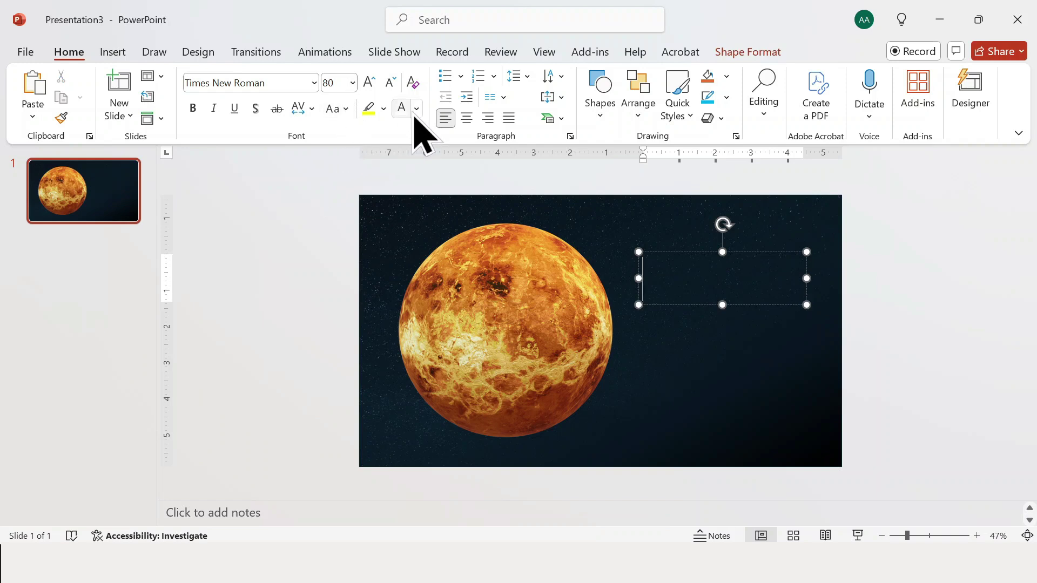
{"action": "left_click", "coordinate": [417, 108]}
{"action": "left_click", "coordinate": [404, 189]}
{"action": "type", "text": "VENUS"}
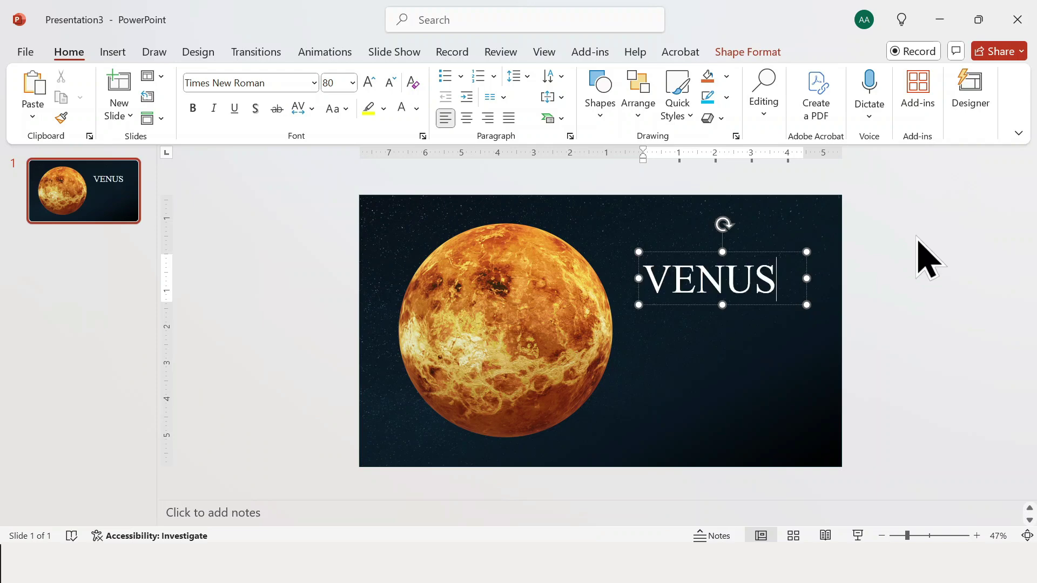
{"action": "left_click", "coordinate": [918, 238]}
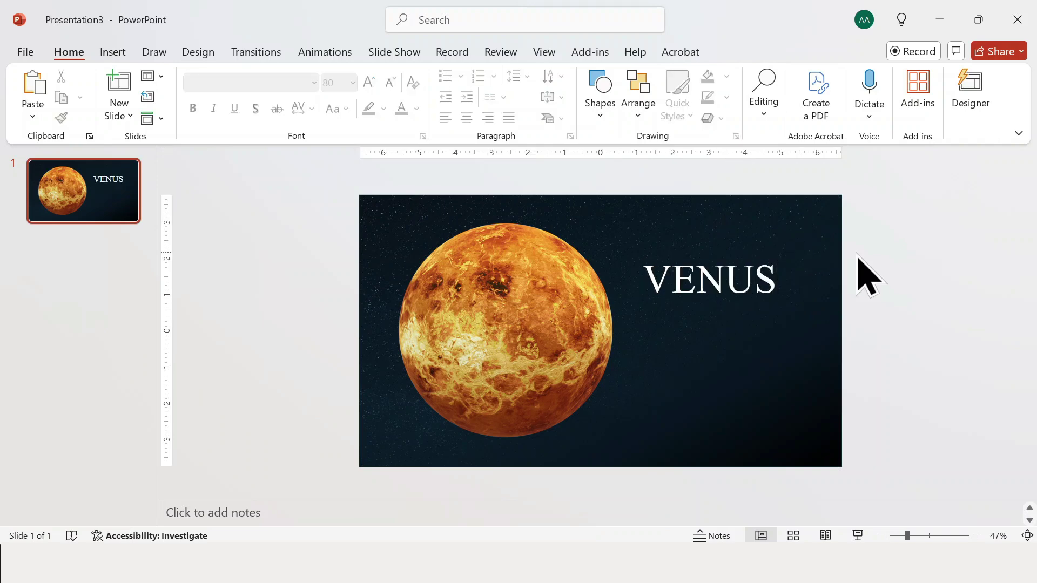
- Draw a small text box just above the VENUS title
{"action": "left_click", "coordinate": [121, 53]}
{"action": "left_click", "coordinate": [679, 98]}
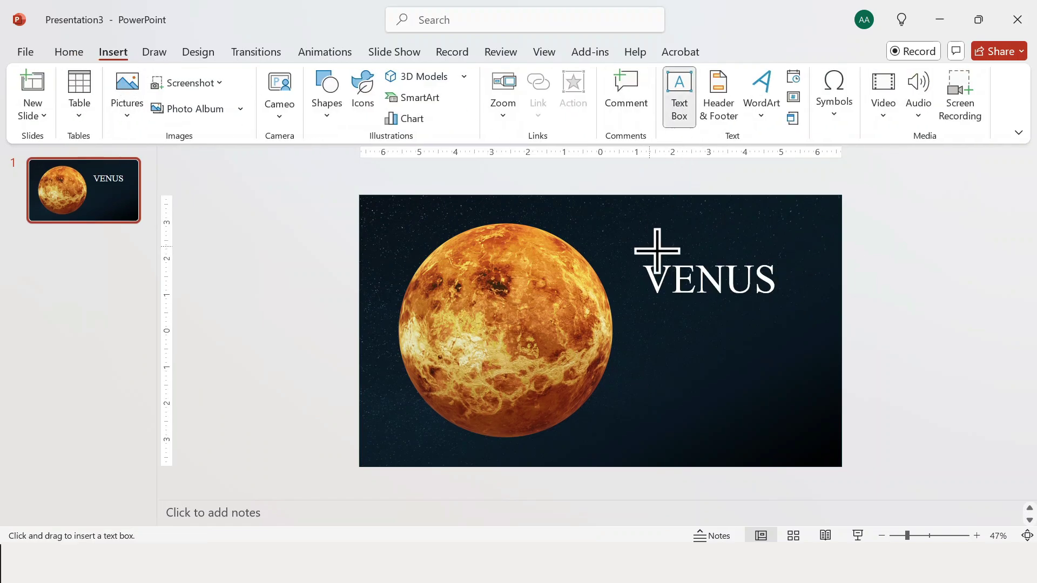
{"action": "left_click_drag", "start_coordinate": [644, 244], "coordinate": [760, 260]}
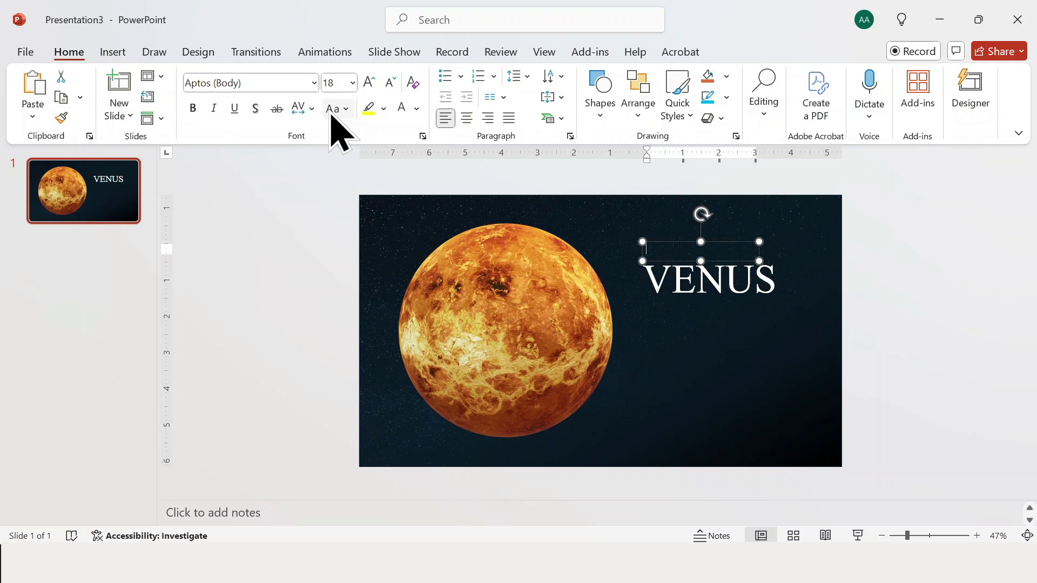
- Set the caption to 16 pt white with Very Loose character spacing
{"action": "left_click", "coordinate": [338, 83]}
{"action": "type", "text": "6"}
{"action": "key", "text": "Return"}
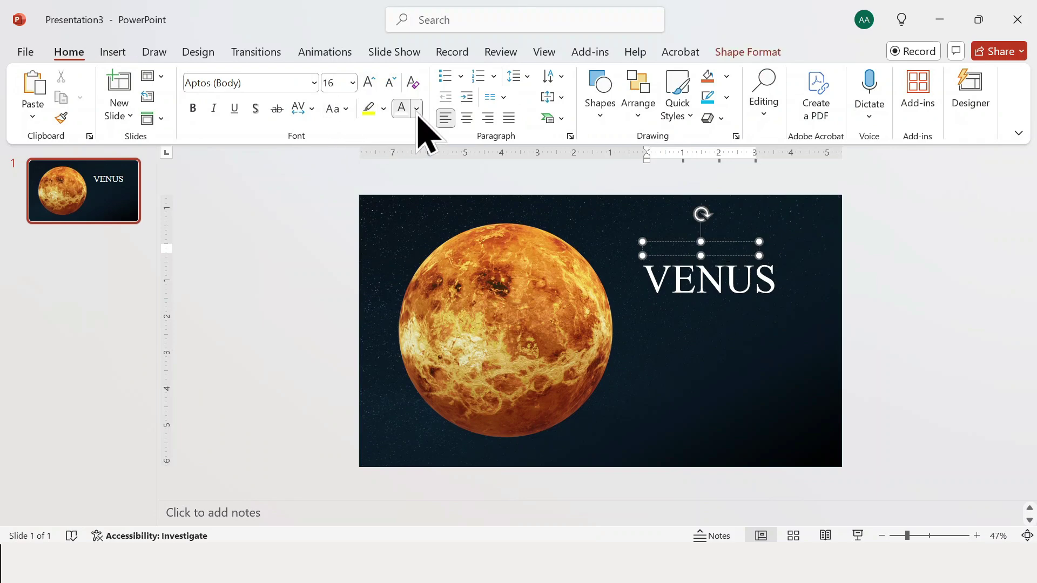
{"action": "left_click", "coordinate": [416, 108]}
{"action": "left_click", "coordinate": [410, 192]}
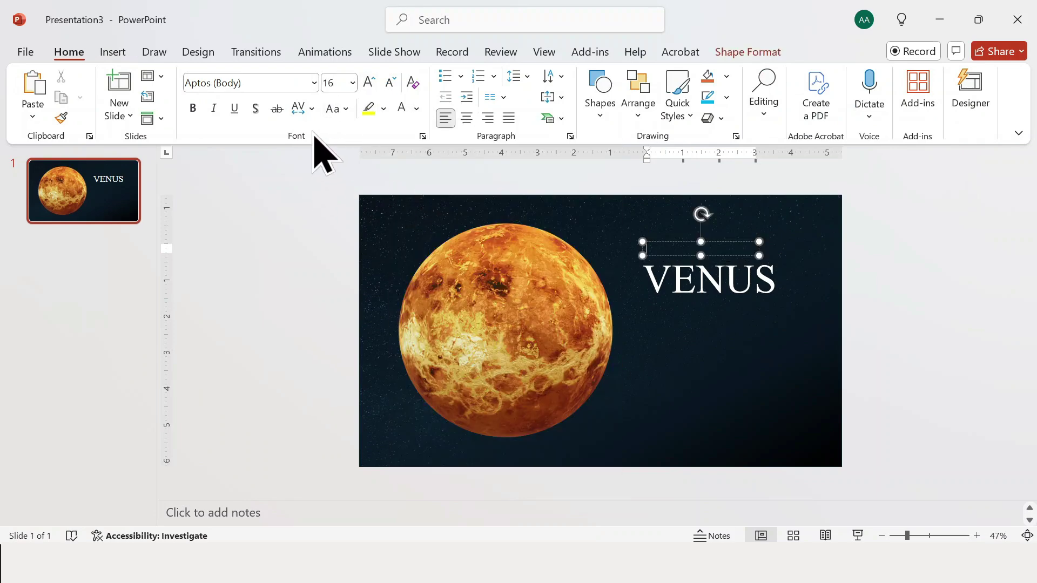
{"action": "left_click", "coordinate": [311, 108]}
{"action": "left_click", "coordinate": [338, 204]}
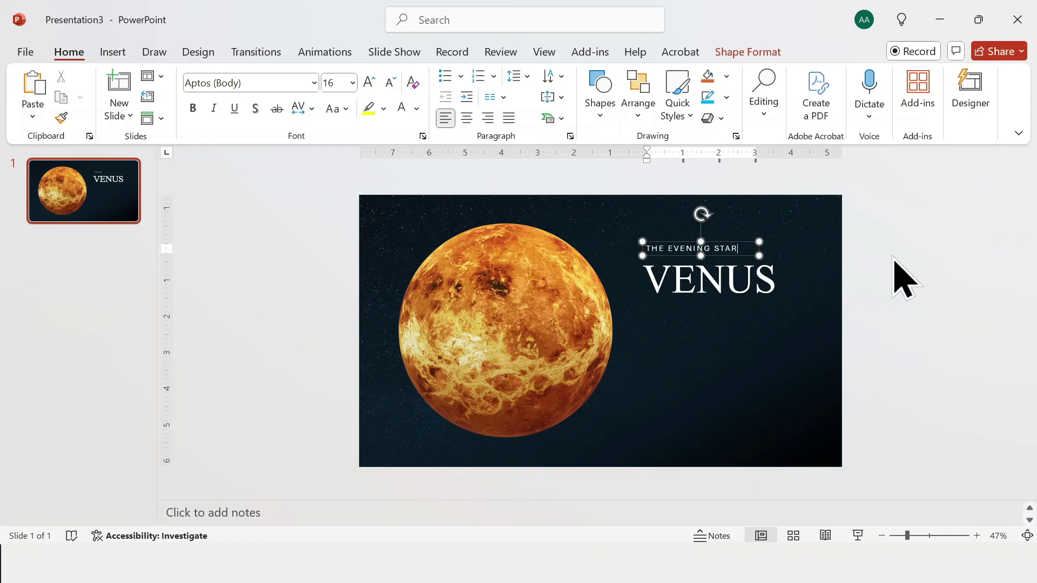
- Draw a short straight line beneath the VENUS title
{"action": "left_click", "coordinate": [893, 259]}
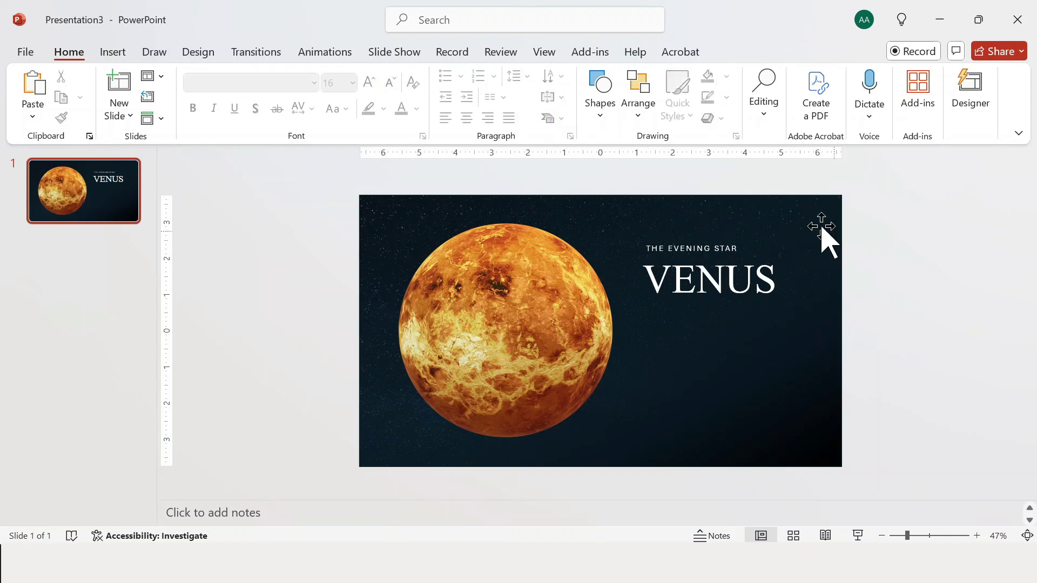
{"action": "left_click", "coordinate": [600, 89]}
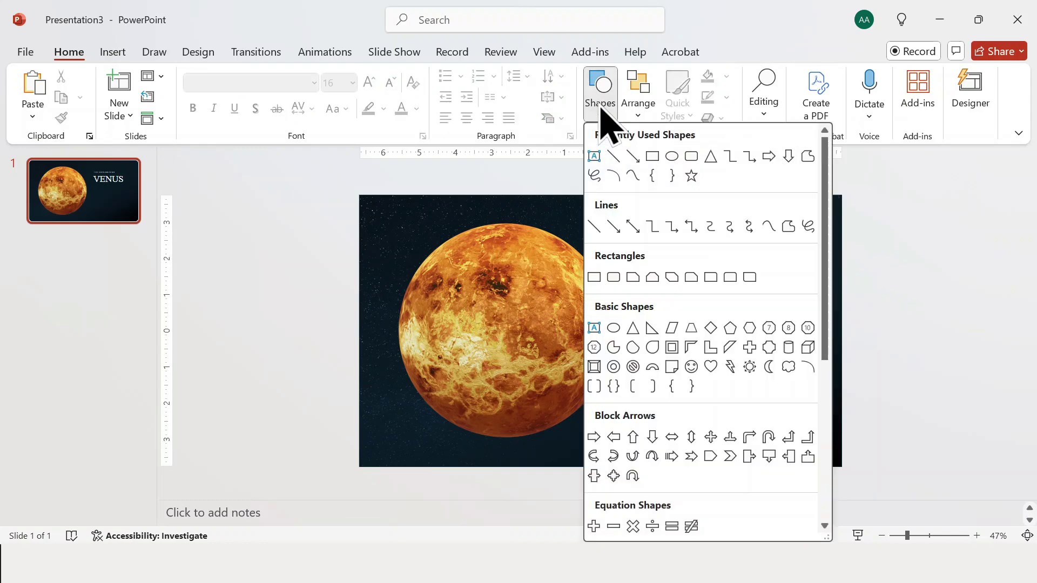
{"action": "left_click", "coordinate": [616, 156]}
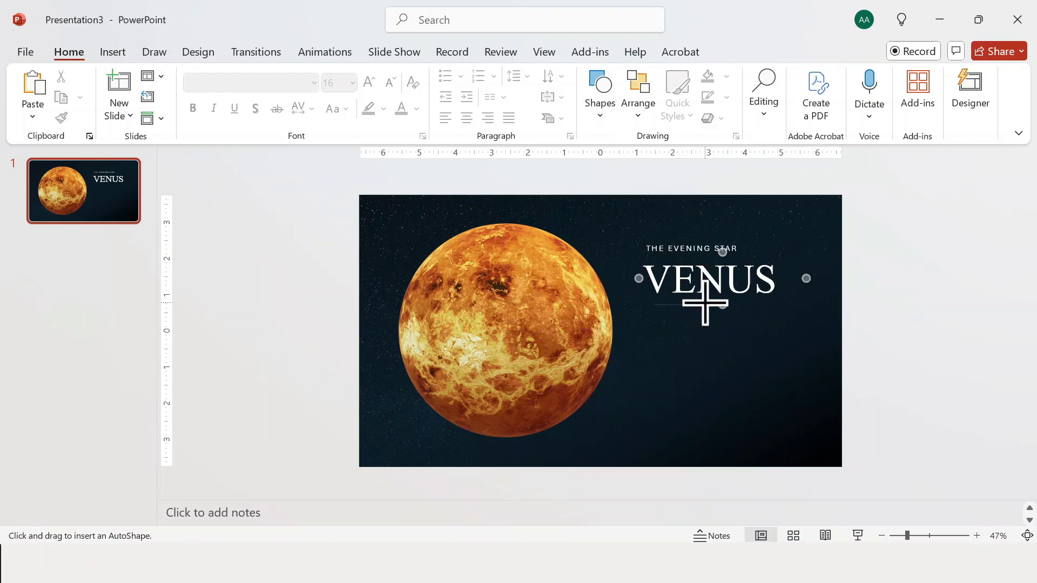
{"action": "left_click_drag", "start_coordinate": [654, 305], "coordinate": [704, 304]}
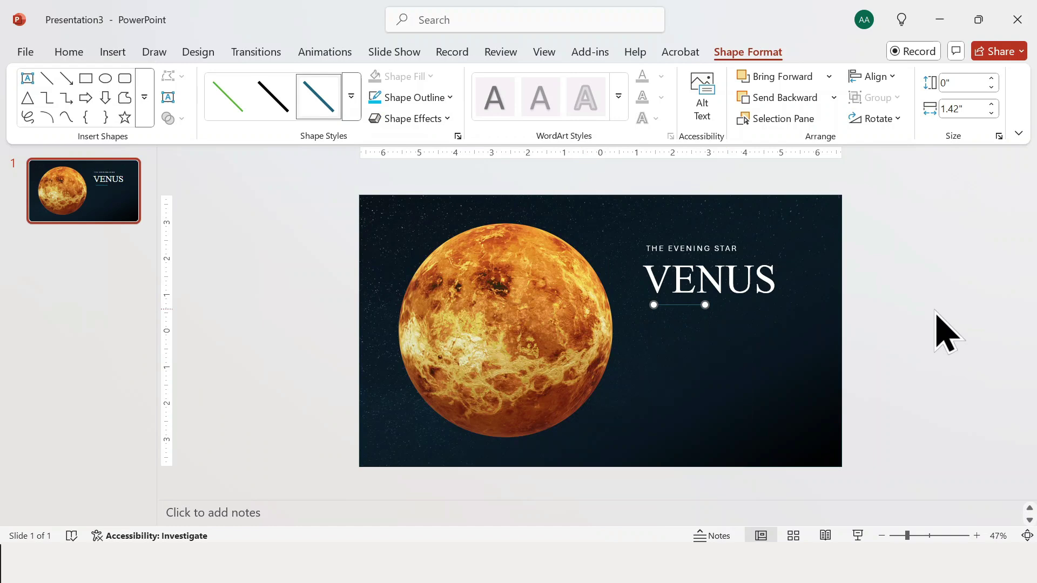
- Make the line 3 pt thick and colour it orange
{"action": "left_click", "coordinate": [429, 97]}
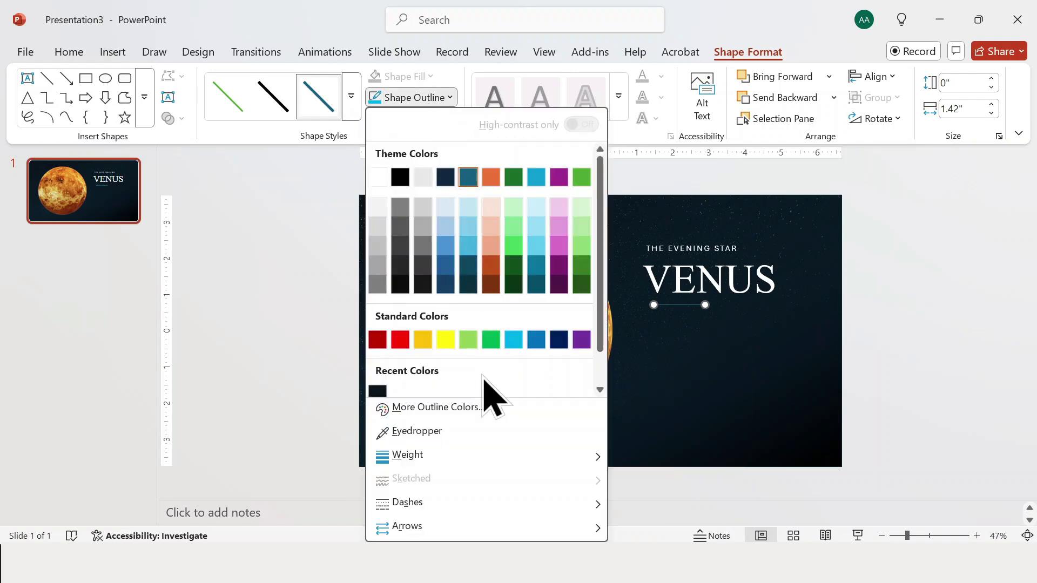
{"action": "mouse_move", "coordinate": [486, 455]}
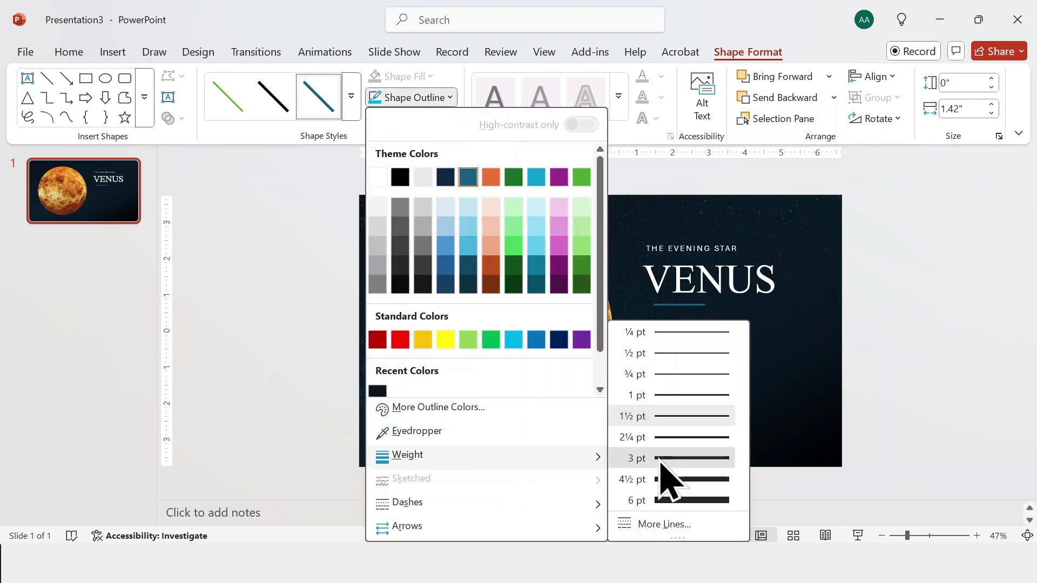
{"action": "left_click", "coordinate": [660, 460]}
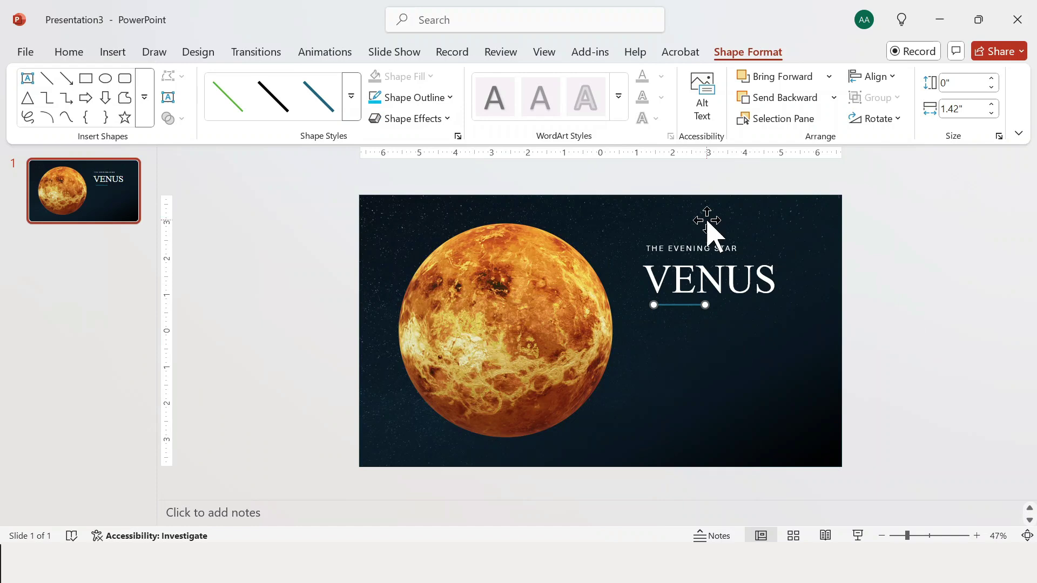
{"action": "left_click", "coordinate": [430, 99]}
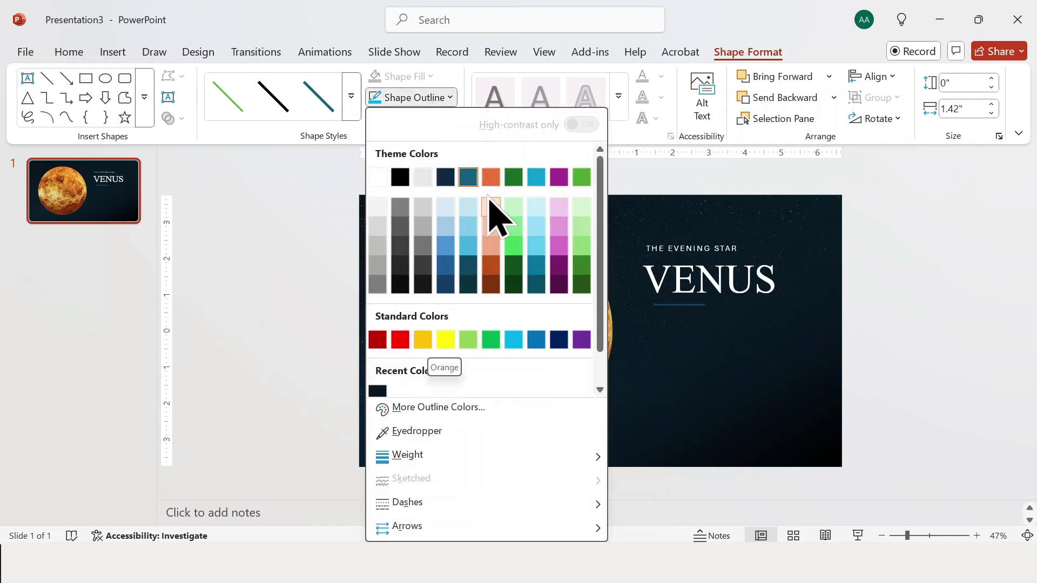
{"action": "left_click", "coordinate": [491, 176]}
{"action": "left_click", "coordinate": [900, 279]}
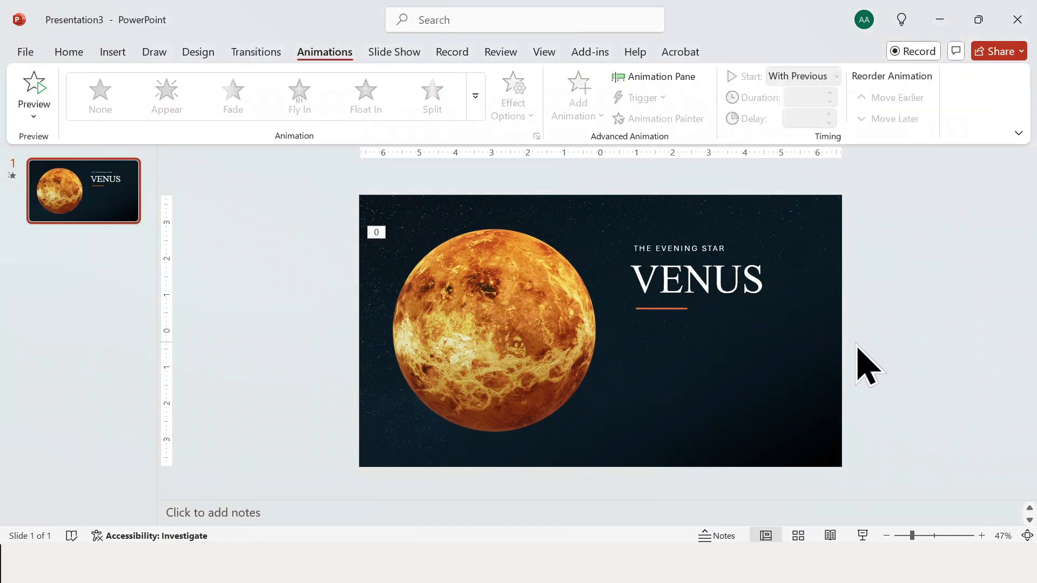
- Paste the body text, then give the Venus model a Turntable animation with default spin
{"action": "key", "text": "ctrl+v"}
{"action": "left_click", "coordinate": [861, 364]}
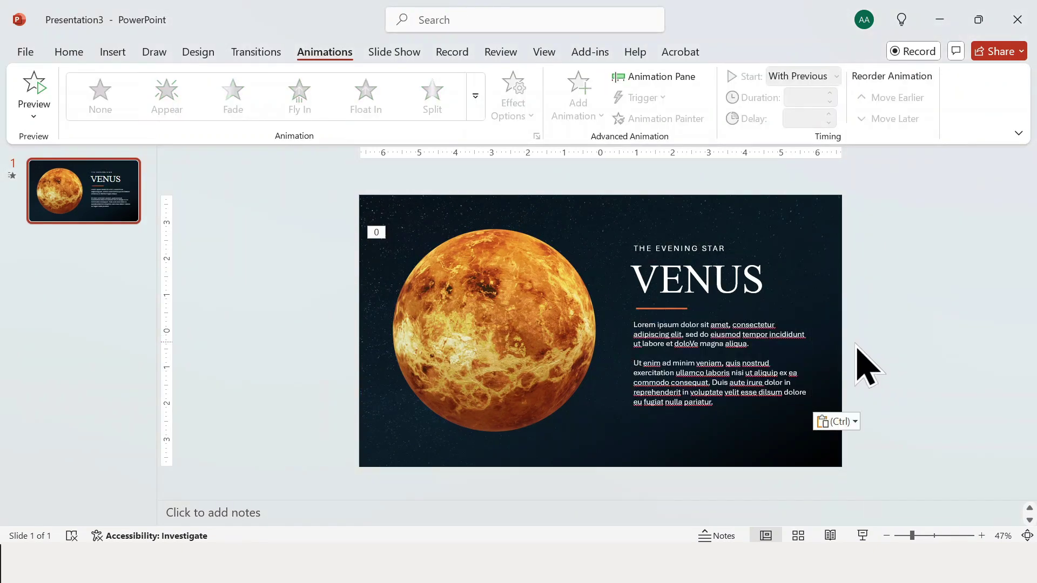
{"action": "left_click", "coordinate": [468, 303]}
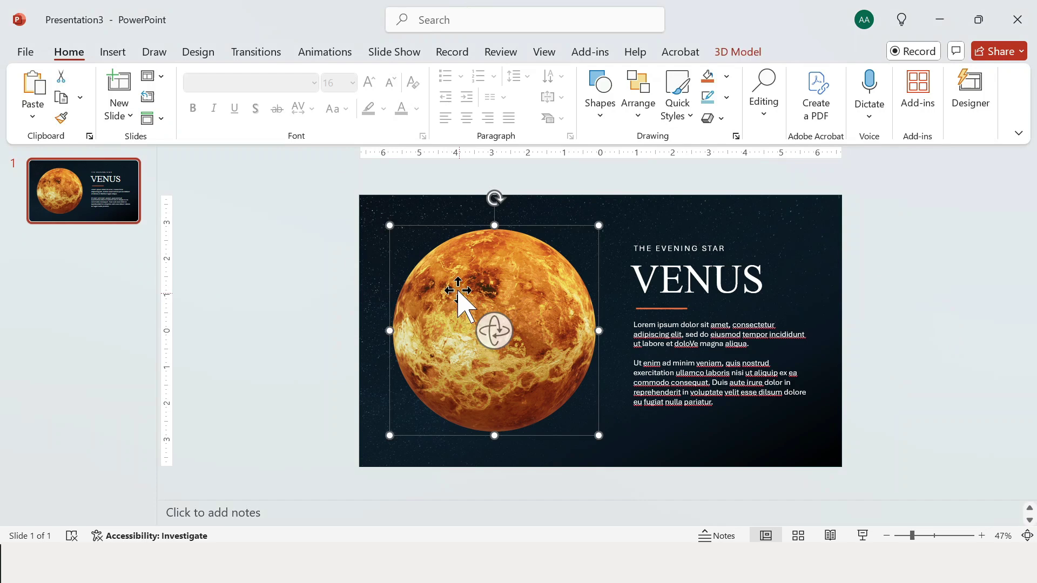
{"action": "left_click", "coordinate": [321, 54]}
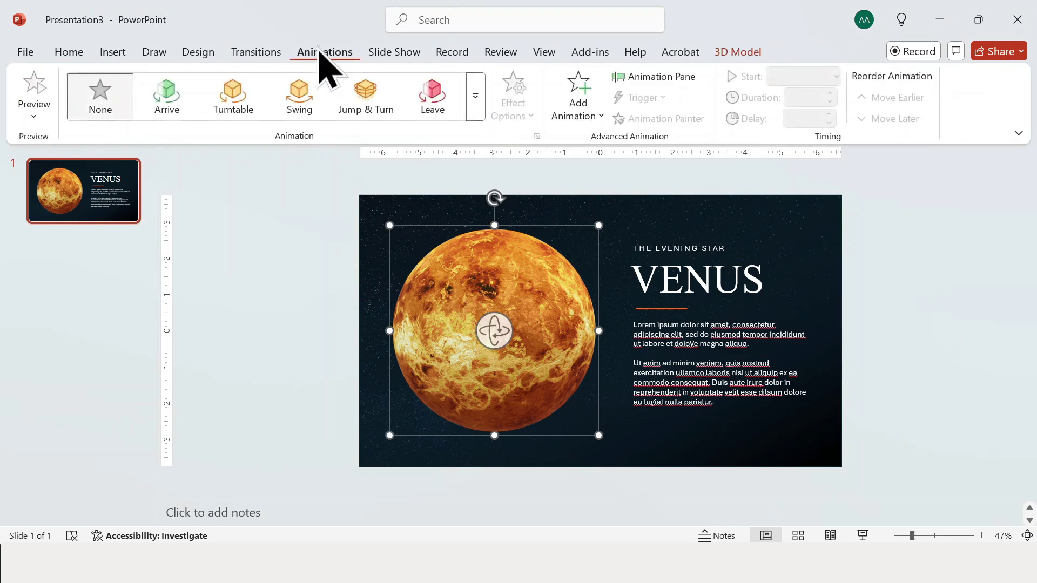
{"action": "left_click", "coordinate": [233, 98]}
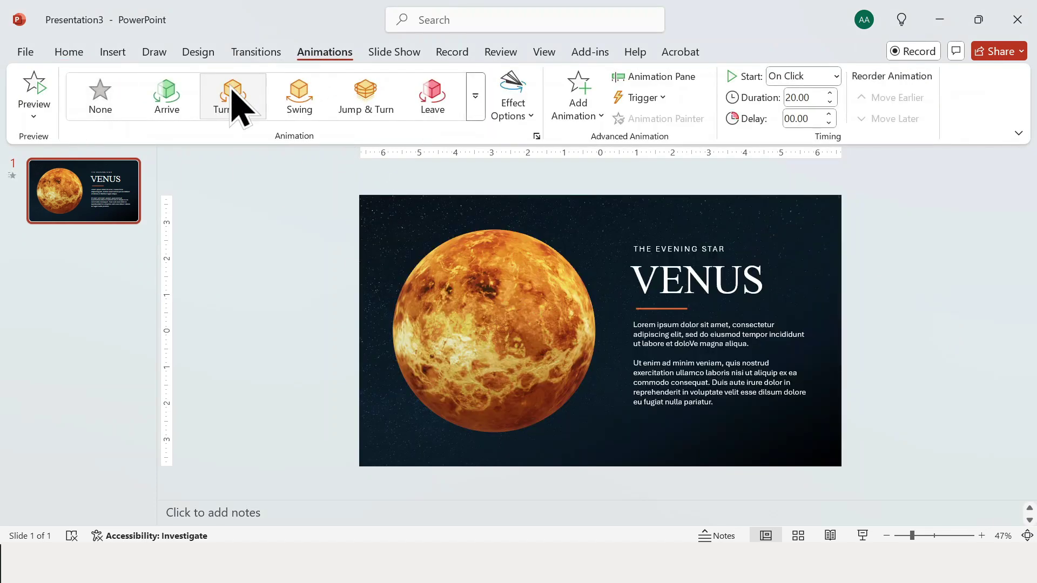
{"action": "left_click", "coordinate": [497, 117]}
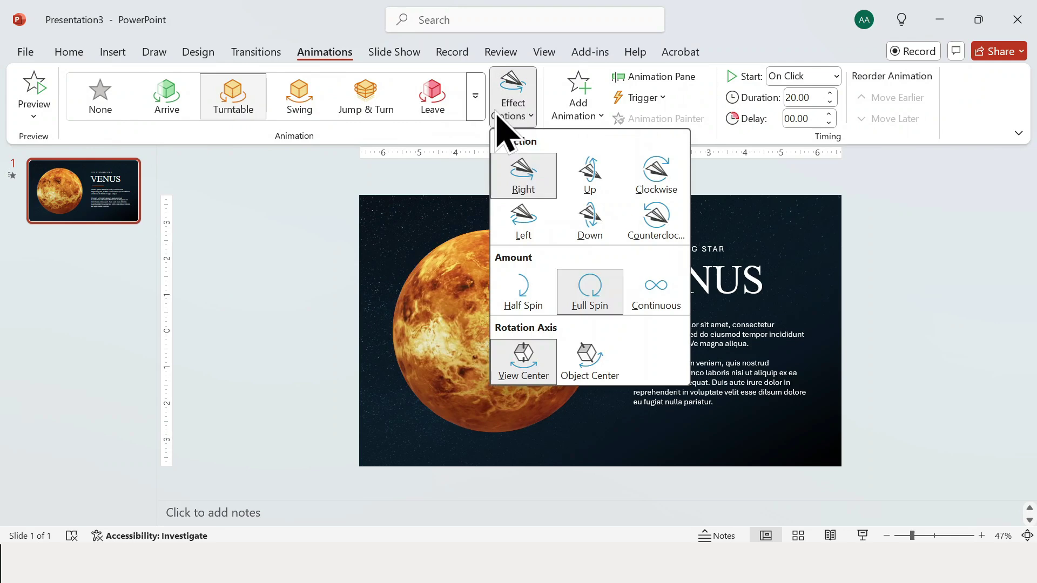
{"action": "left_click", "coordinate": [665, 293]}
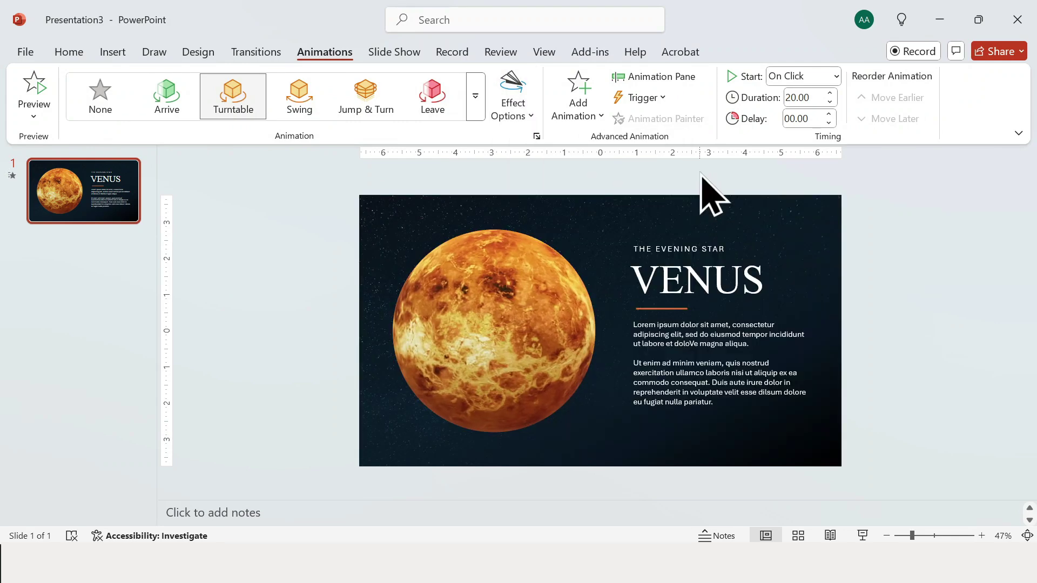
- Set the turntable spin to Start With Previous in the Animation Pane
{"action": "left_click", "coordinate": [632, 82]}
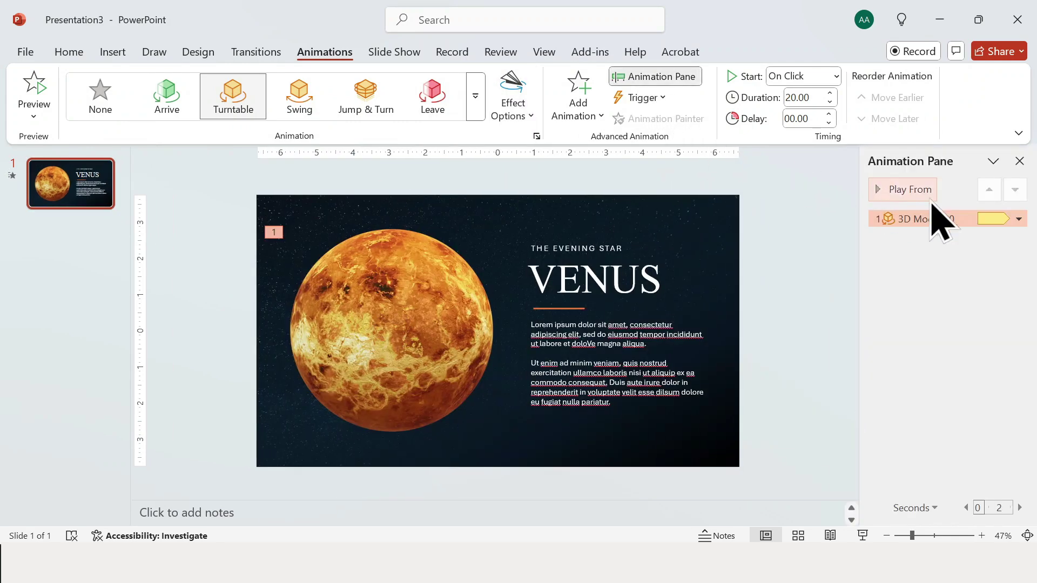
{"action": "left_click", "coordinate": [1019, 219]}
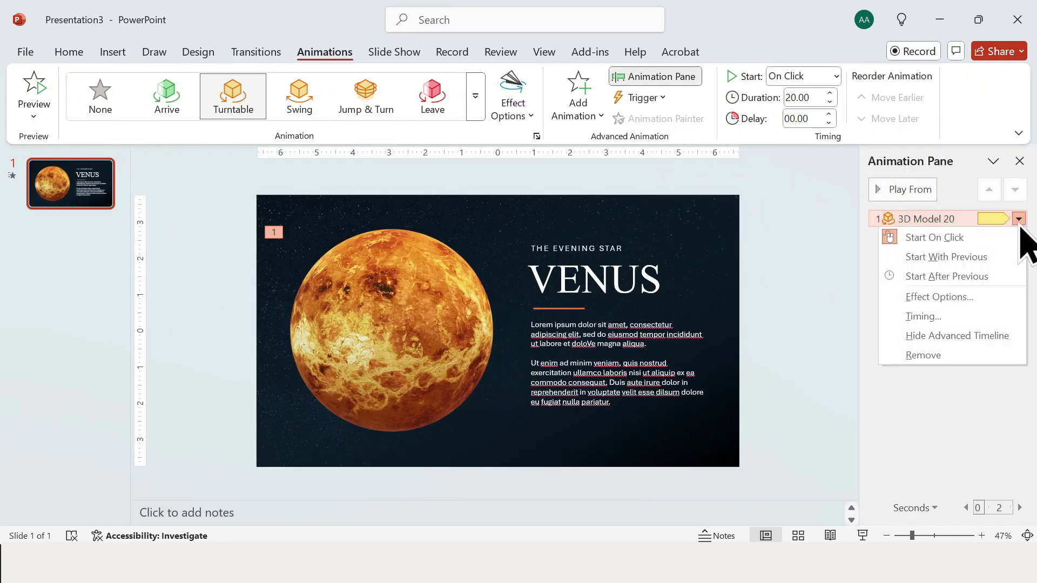
{"action": "left_click", "coordinate": [1002, 258]}
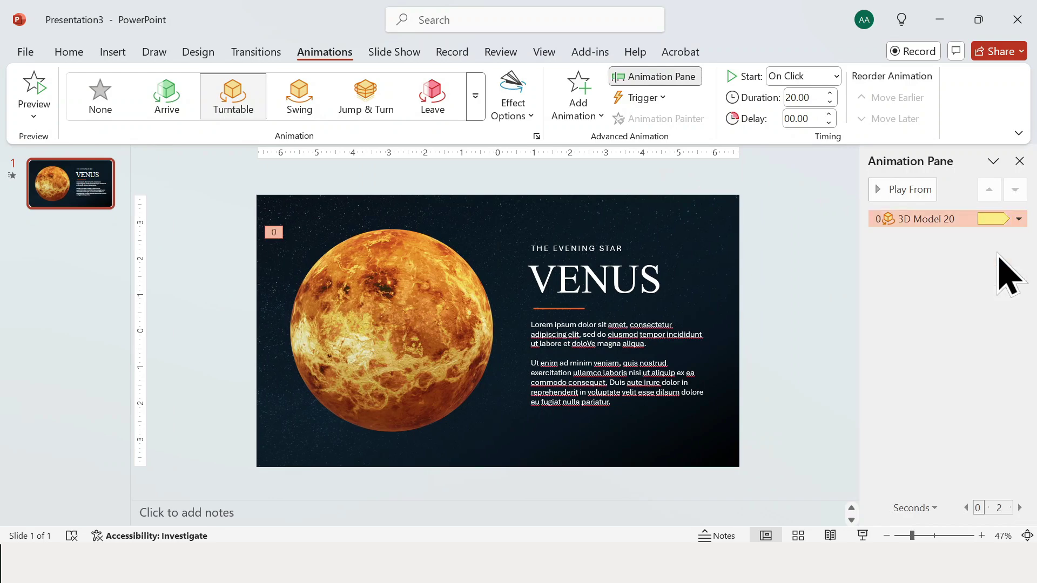
{"action": "left_click", "coordinate": [1019, 161]}
{"action": "left_click", "coordinate": [893, 271]}
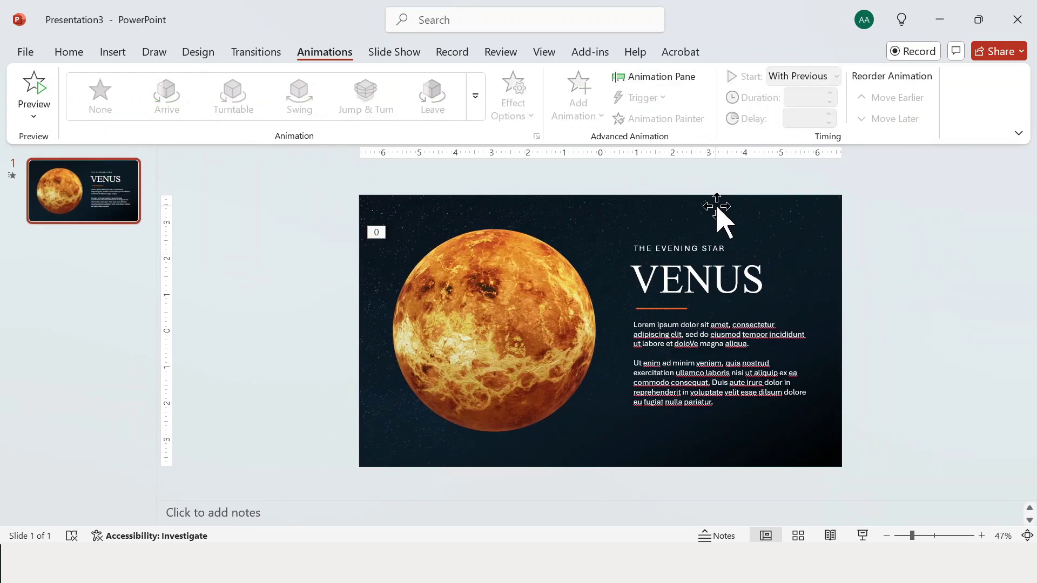
- Check the background object's context actions without changing anything
{"action": "left_click", "coordinate": [716, 207]}
{"action": "right_click", "coordinate": [732, 219]}
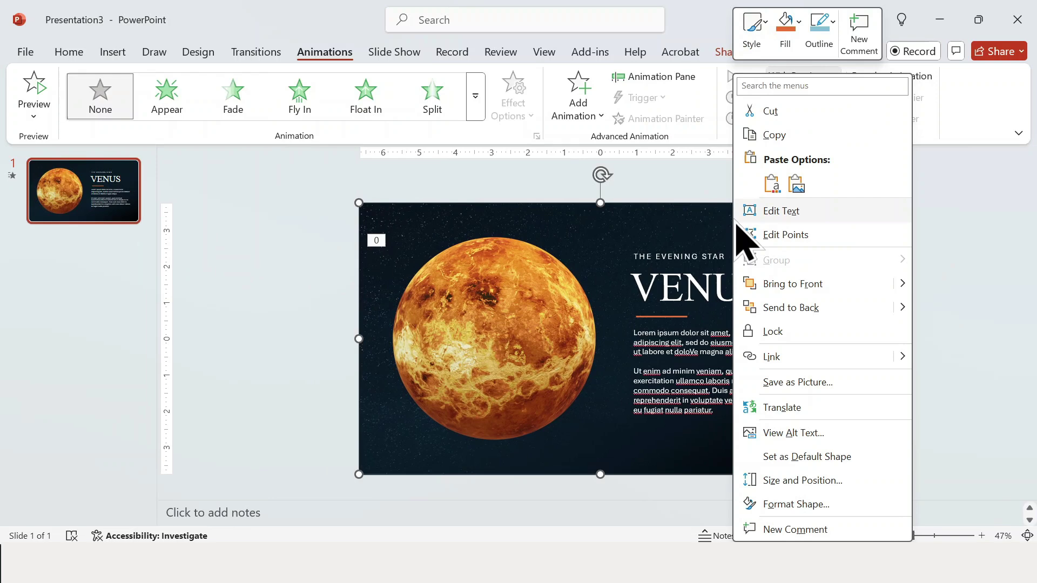
{"action": "left_click", "coordinate": [768, 309]}
{"action": "left_click", "coordinate": [876, 319]}
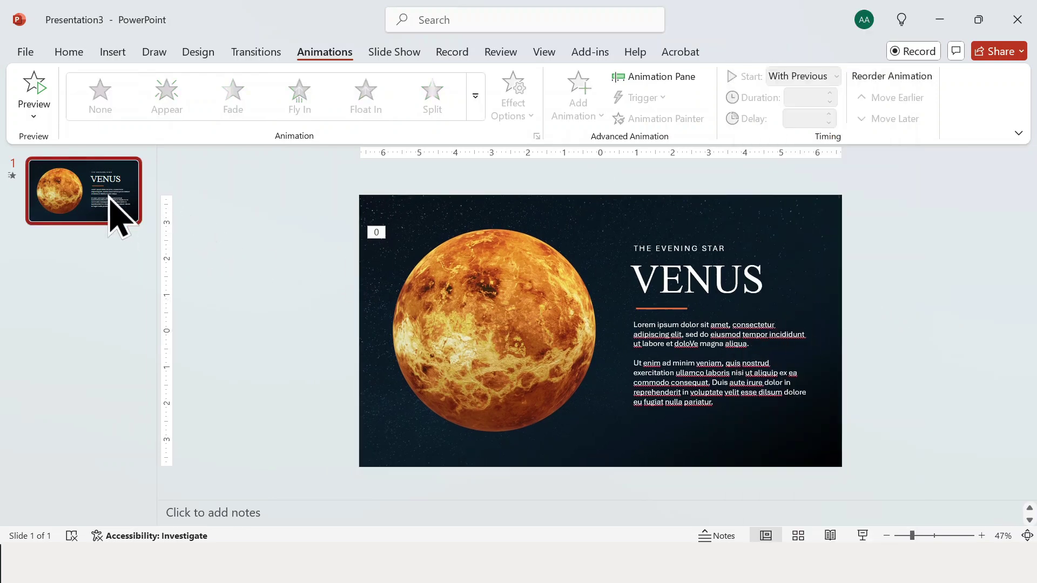
- Duplicate the slide and insert the realistic Earth globe from the 'earth' 3D model search
{"action": "key", "text": "ctrl+d"}
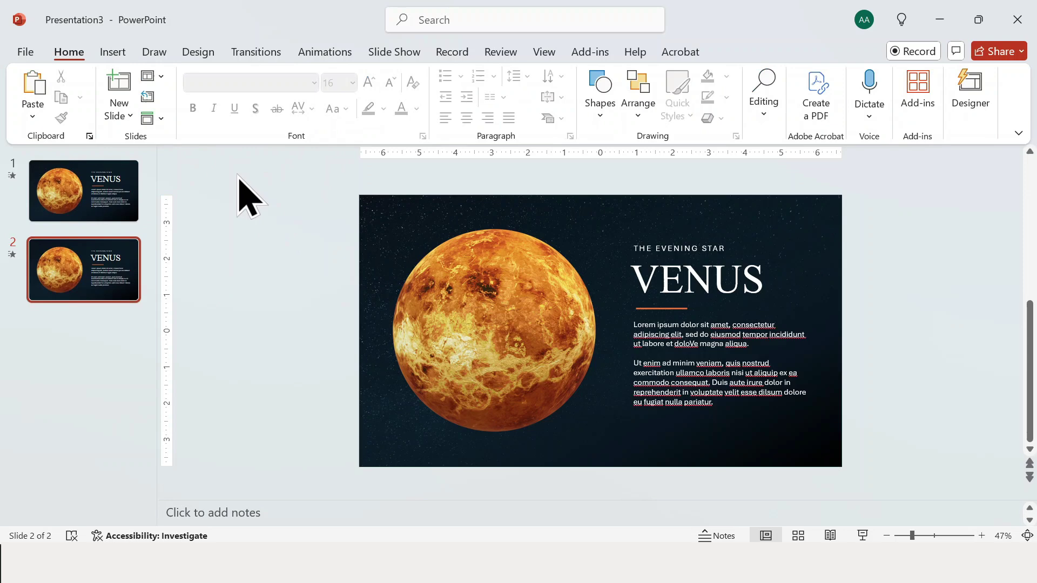
{"action": "left_click", "coordinate": [112, 52]}
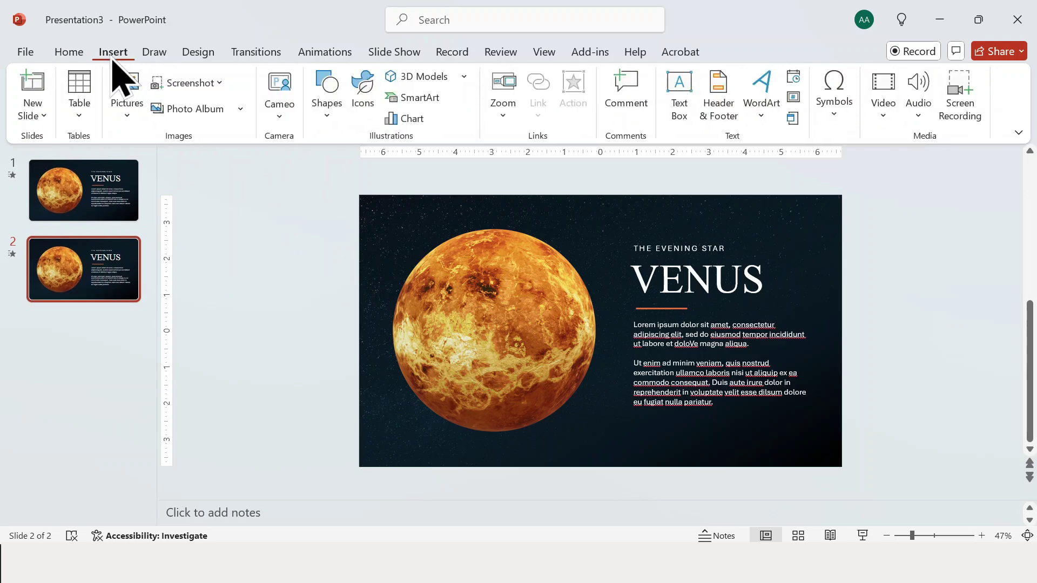
{"action": "left_click", "coordinate": [401, 81]}
{"action": "type", "text": "earth"}
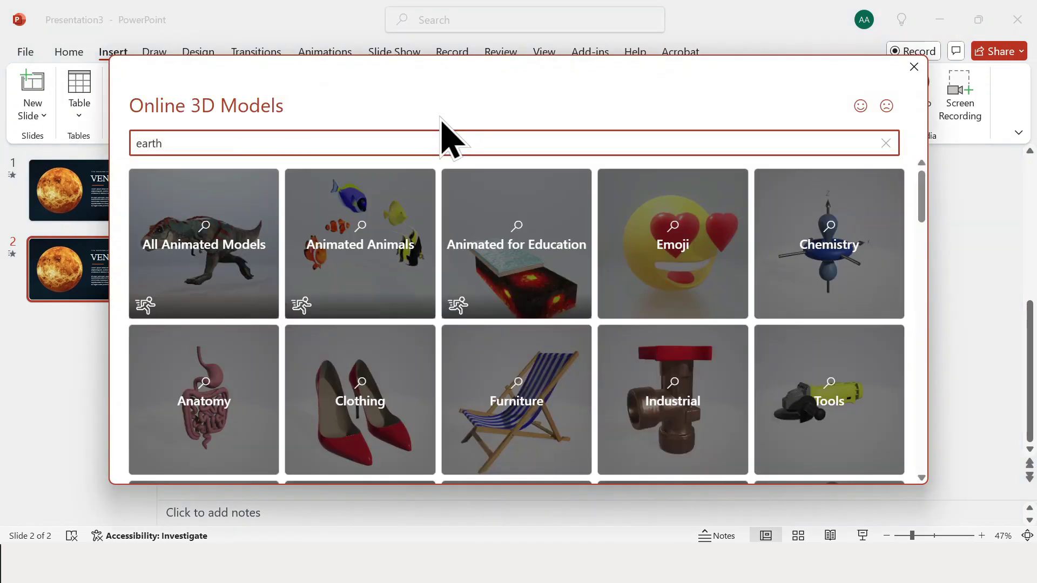
{"action": "key", "text": "Return"}
{"action": "scroll", "coordinate": [372, 333], "scroll_direction": "down", "scroll_amount": 1}
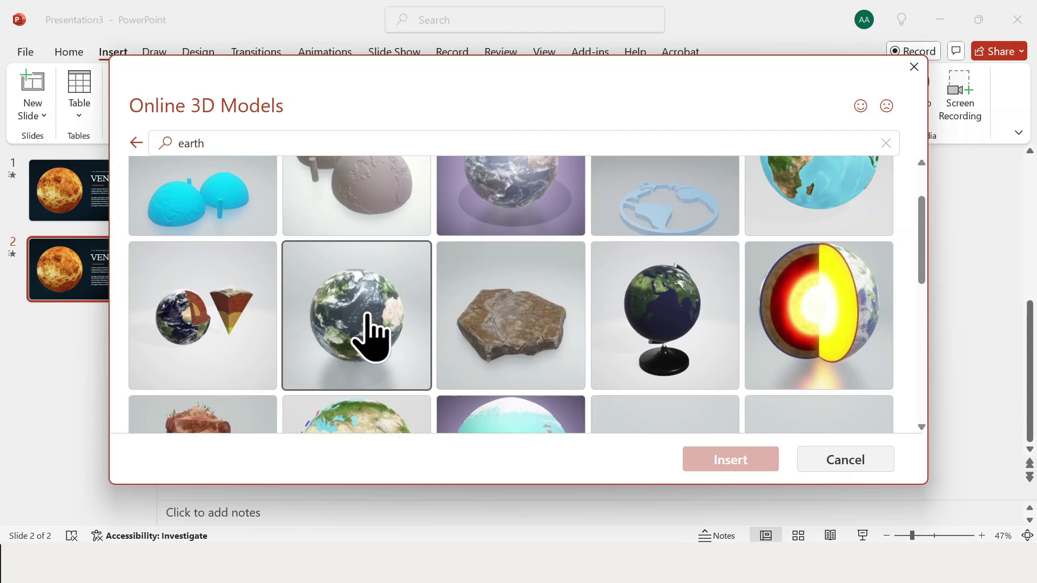
{"action": "left_click", "coordinate": [372, 332]}
{"action": "left_click", "coordinate": [725, 461]}
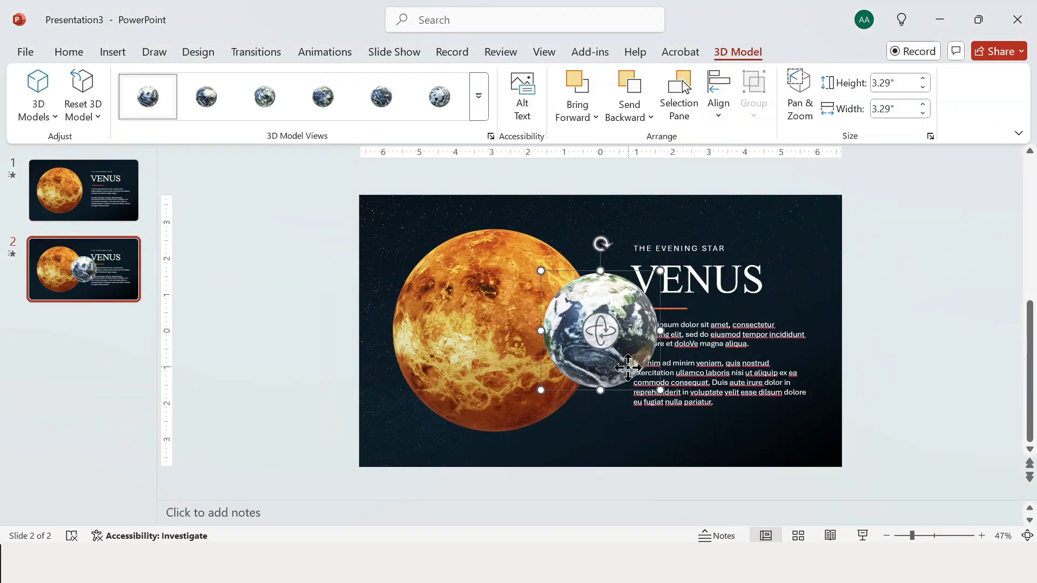
- Position and enlarge the Earth model to cover Venus on the left
{"action": "mouse_move", "coordinate": [628, 367]}
{"action": "left_mouse_down"}
{"action": "mouse_move", "coordinate": [491, 316]}
{"action": "mouse_move", "coordinate": [581, 423]}
{"action": "left_mouse_up"}
{"action": "left_click_drag", "start_coordinate": [578, 381], "coordinate": [551, 381]}
{"action": "left_click_drag", "start_coordinate": [598, 220], "coordinate": [600, 224]}
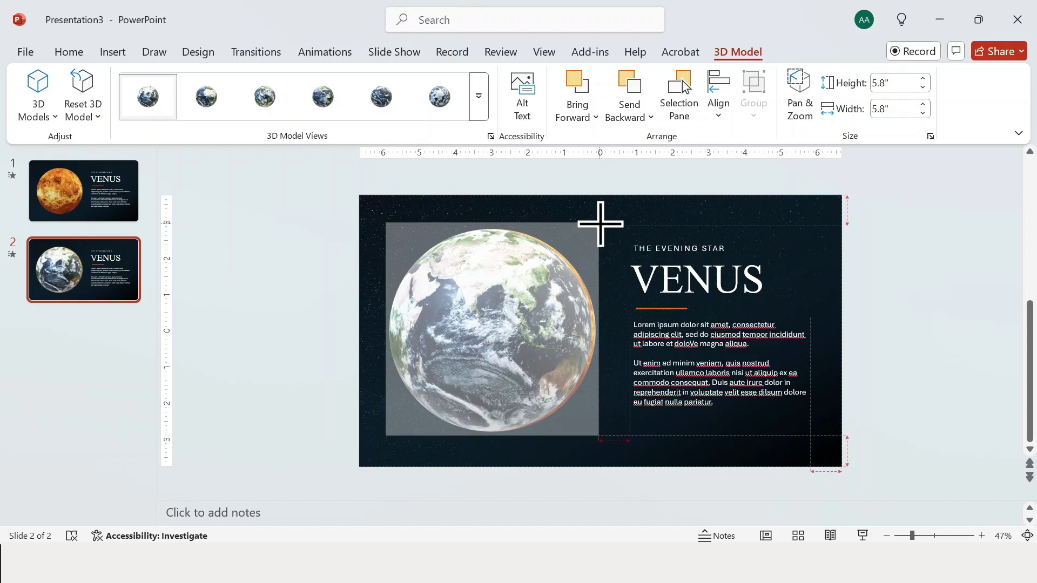
{"action": "mouse_move", "coordinate": [579, 279]}
{"action": "left_mouse_down"}
{"action": "mouse_move", "coordinate": [564, 316]}
{"action": "mouse_move", "coordinate": [579, 316]}
{"action": "mouse_move", "coordinate": [437, 328]}
{"action": "mouse_move", "coordinate": [550, 346]}
{"action": "left_mouse_up"}
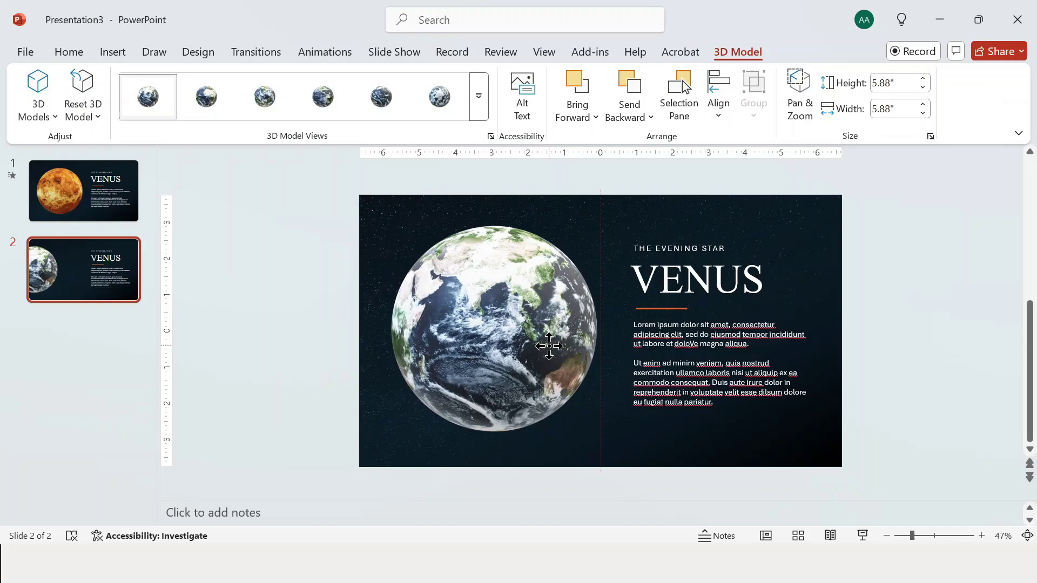
- Replace the title with EARTH and the subtitle with THE BLUE PLANET
{"action": "key", "text": "Tab"}
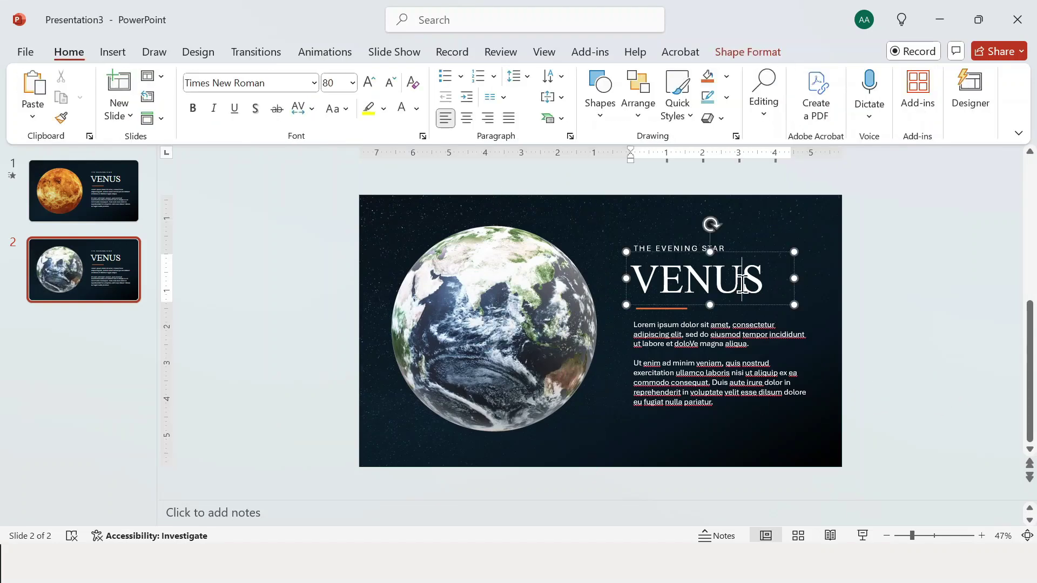
{"action": "key", "text": "BackSpace"}
{"action": "type", "text": "EARTH"}
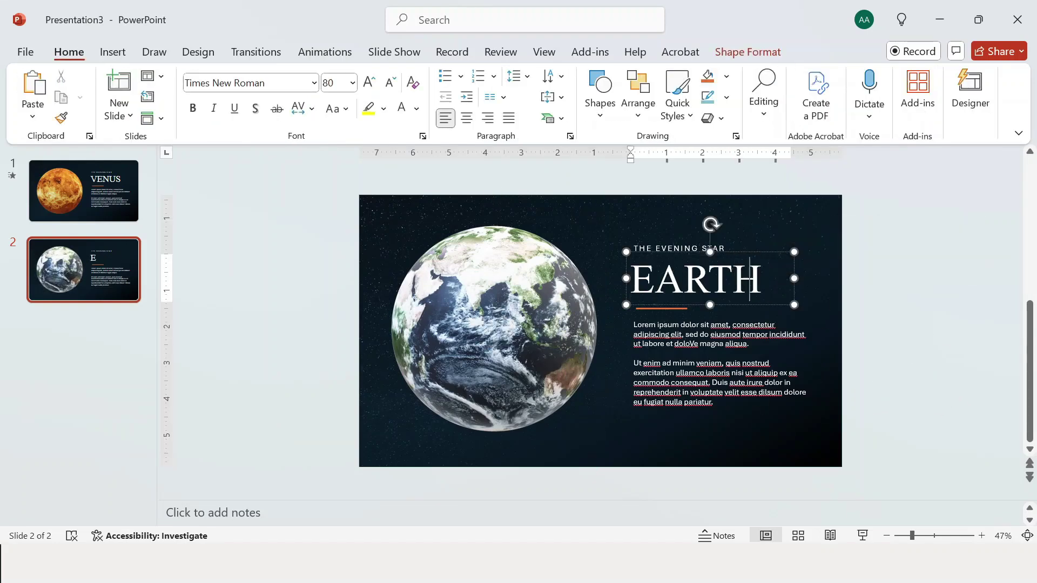
{"action": "triple_click", "coordinate": [694, 249]}
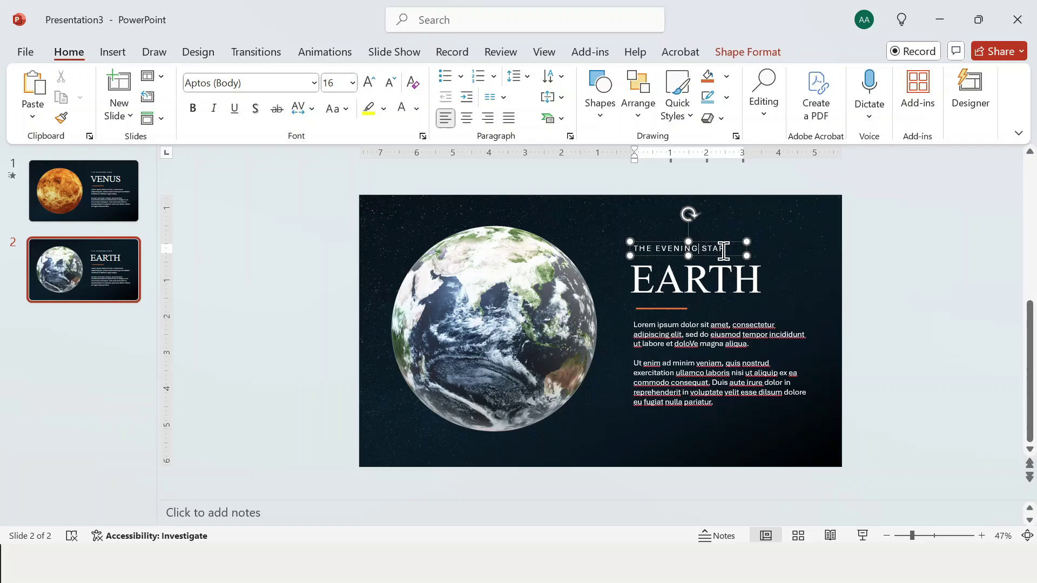
{"action": "key", "text": "BackSpace"}
{"action": "type", "text": "THE BLUE PLANET"}
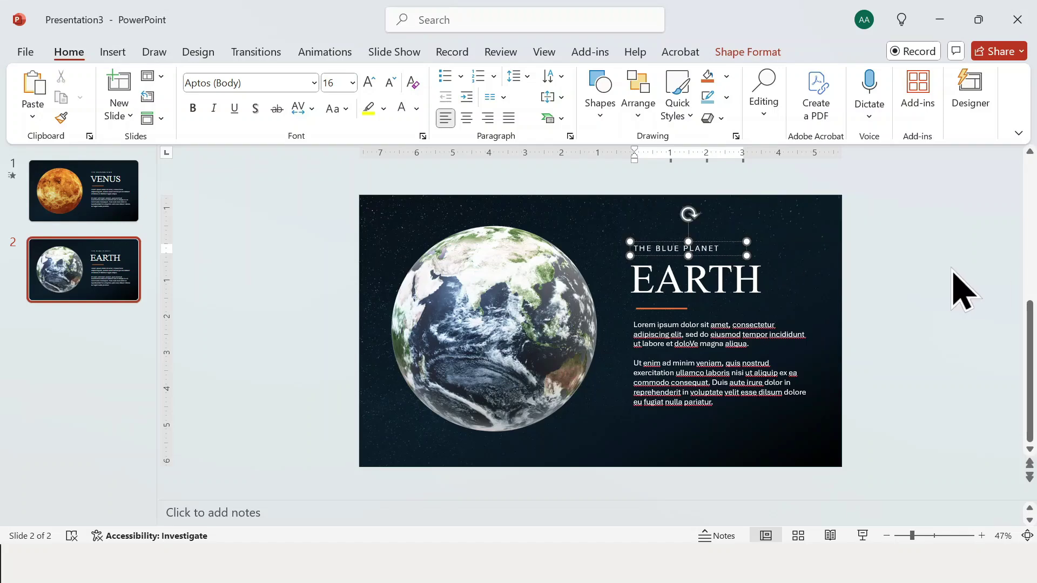
- Review the body text, then recolour the line under EARTH light blue
{"action": "left_click", "coordinate": [745, 401]}
{"action": "left_click_drag", "start_coordinate": [726, 399], "coordinate": [625, 317]}
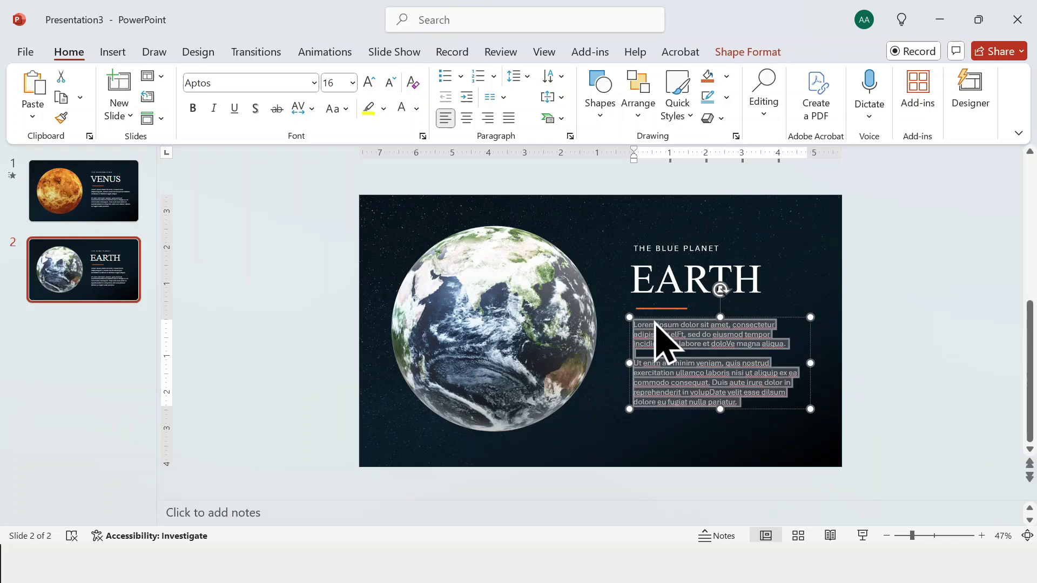
{"action": "left_click", "coordinate": [879, 345]}
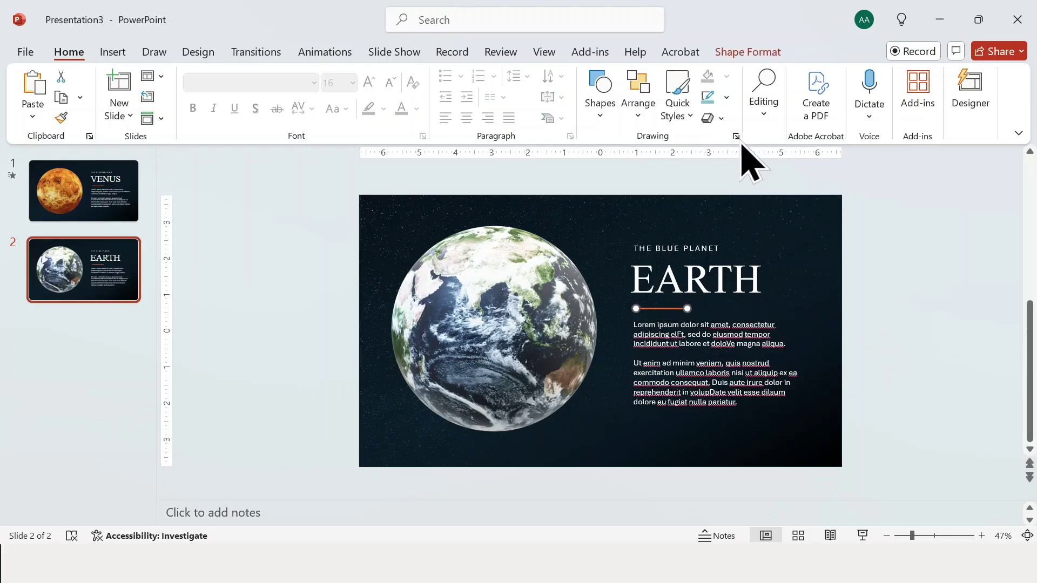
{"action": "left_click", "coordinate": [726, 98]}
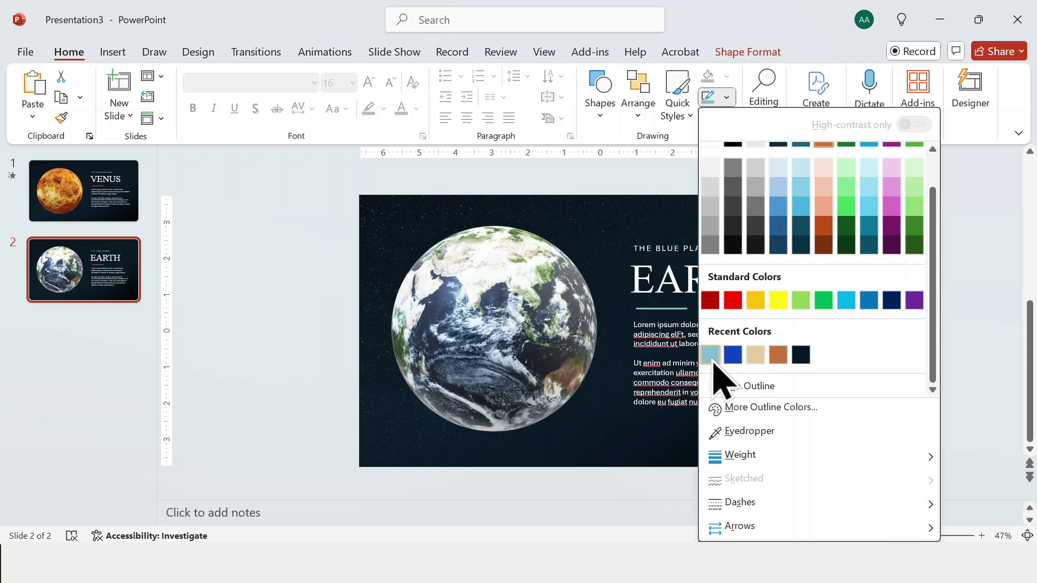
{"action": "left_click", "coordinate": [718, 356]}
- Give the Earth model a continuous turntable spin that starts after the previous animation
{"action": "left_click", "coordinate": [521, 326]}
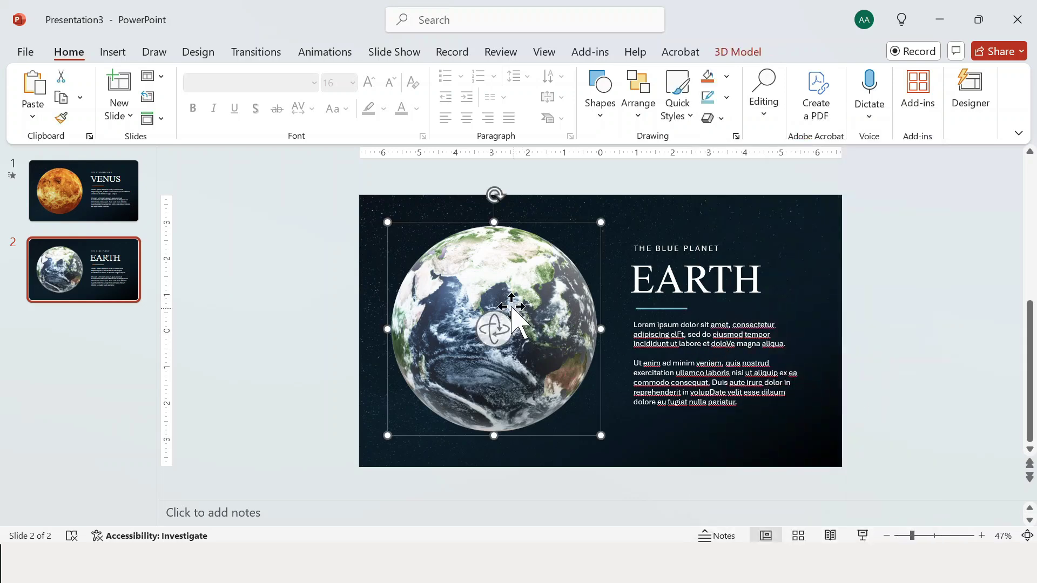
{"action": "left_click", "coordinate": [324, 54]}
{"action": "left_click", "coordinate": [235, 96]}
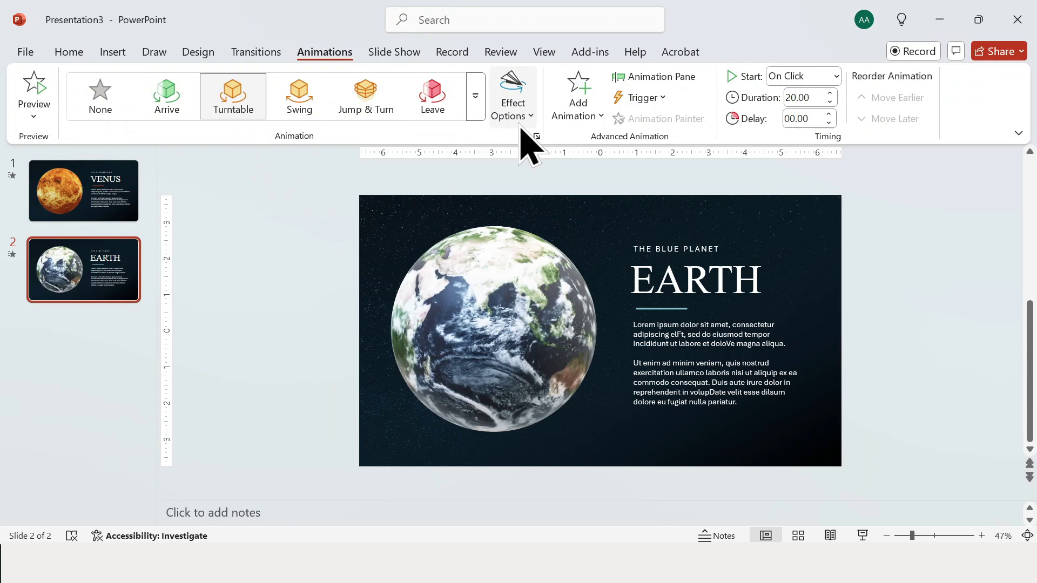
{"action": "left_click", "coordinate": [513, 109]}
{"action": "left_click", "coordinate": [656, 306]}
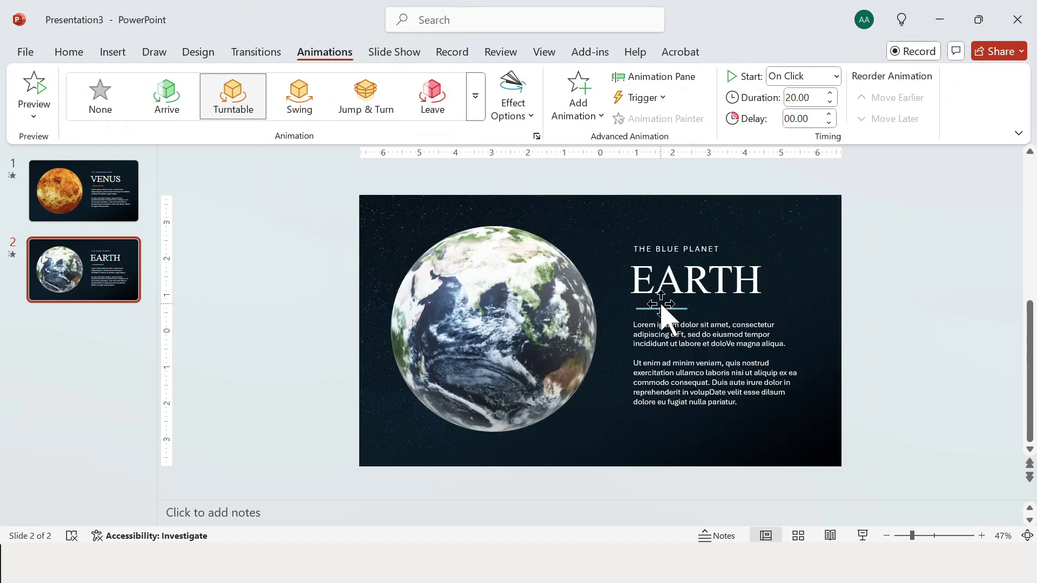
{"action": "left_click", "coordinate": [631, 82]}
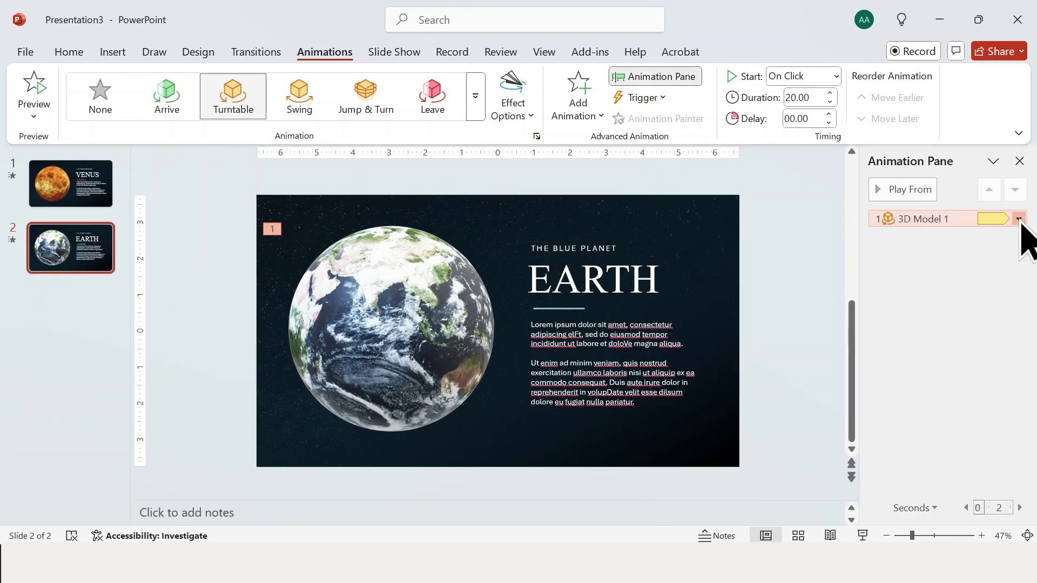
{"action": "left_click", "coordinate": [1018, 218]}
{"action": "left_click", "coordinate": [983, 276]}
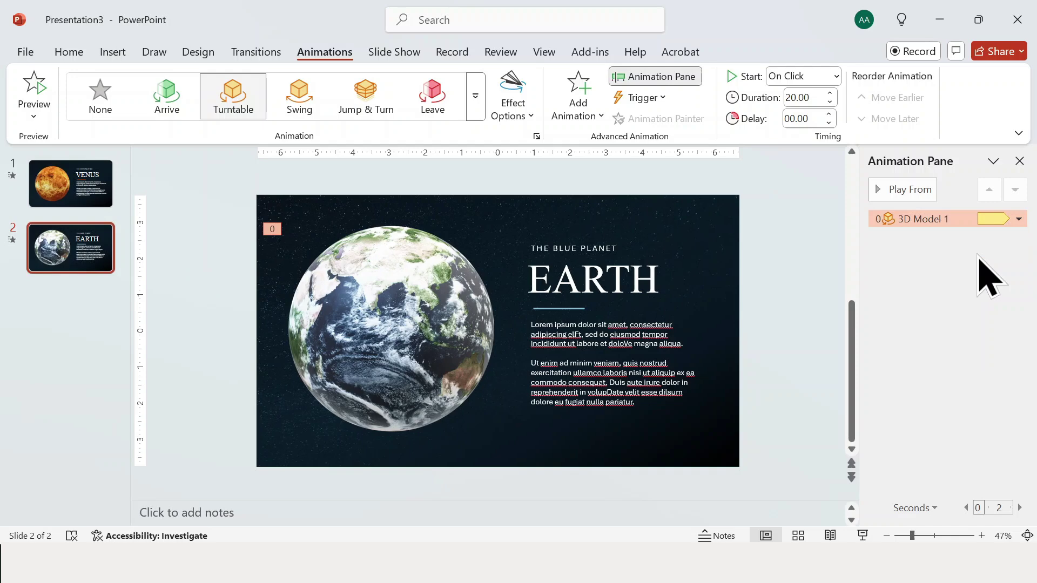
{"action": "left_click", "coordinate": [1019, 161]}
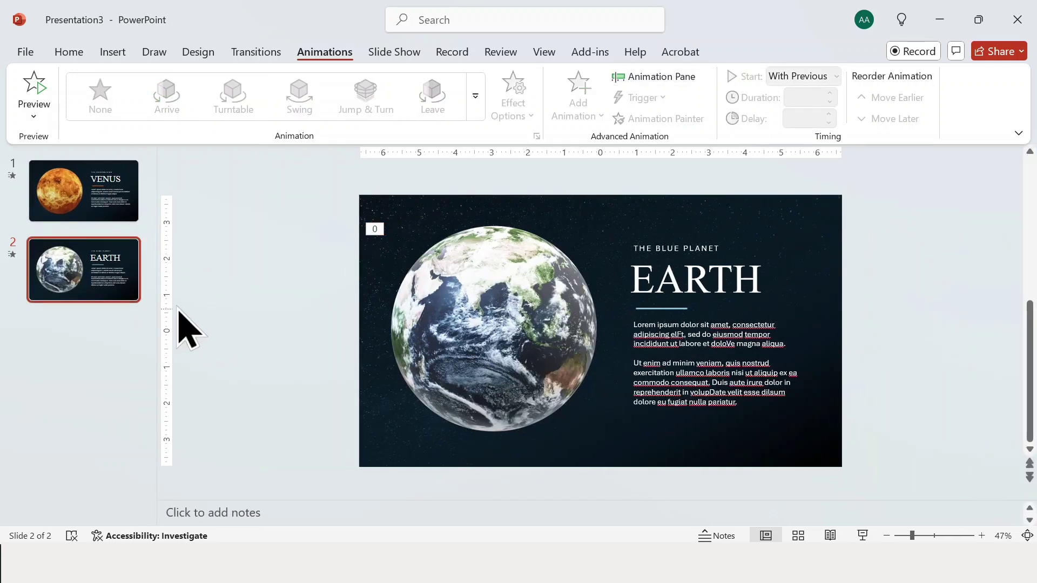
- Duplicate the Earth slide with Ctrl+D and step down through the planet slides to Neptune
{"action": "key", "text": "ctrl+d"}
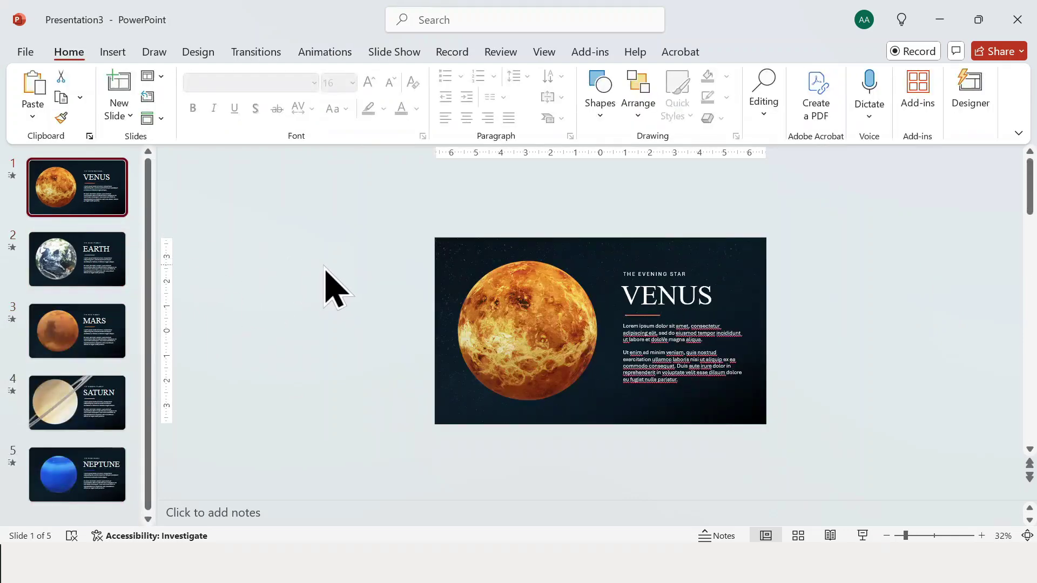
{"action": "key", "text": "Down"}
{"action": "key", "text": "Down"}
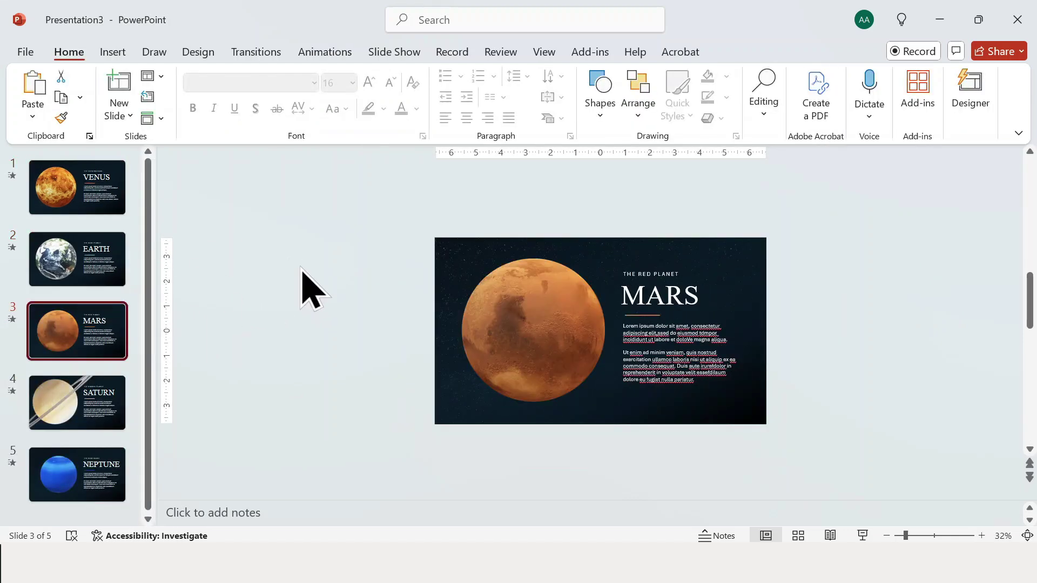
{"action": "key", "text": "Down"}
{"action": "key", "text": "Down"}
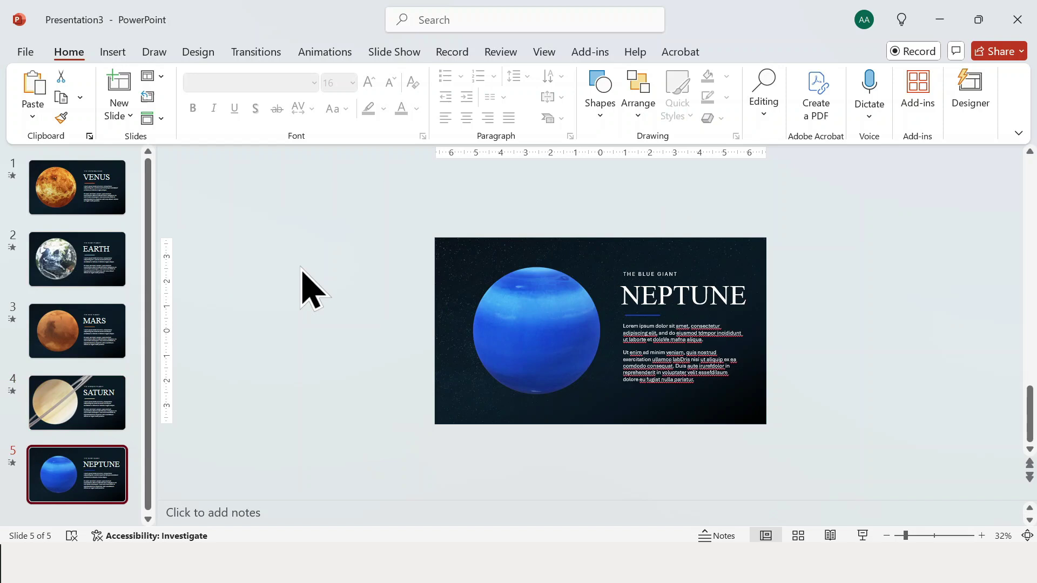
- Copy the Earth globe, title and text and paste them just off the right edge of the Venus slide
{"action": "key", "text": "Up"}
{"action": "left_click", "coordinate": [106, 199]}
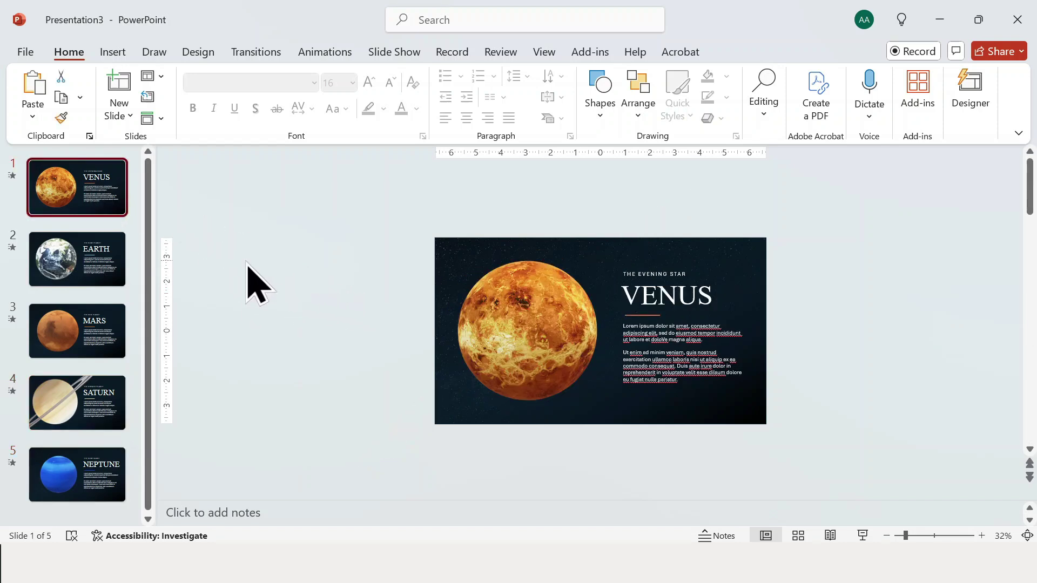
{"action": "left_click", "coordinate": [109, 267]}
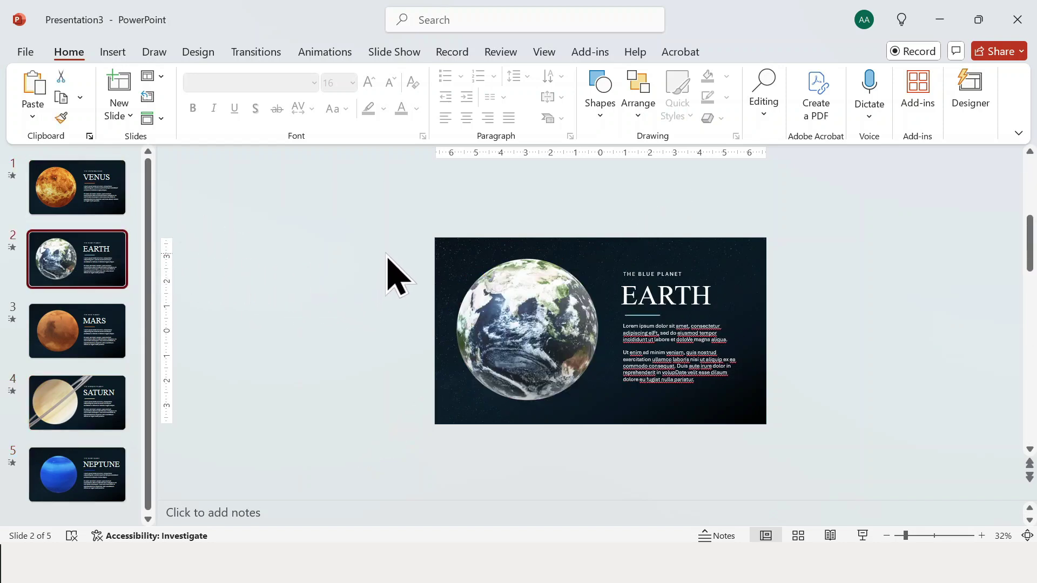
{"action": "left_click_drag", "start_coordinate": [387, 258], "coordinate": [807, 409]}
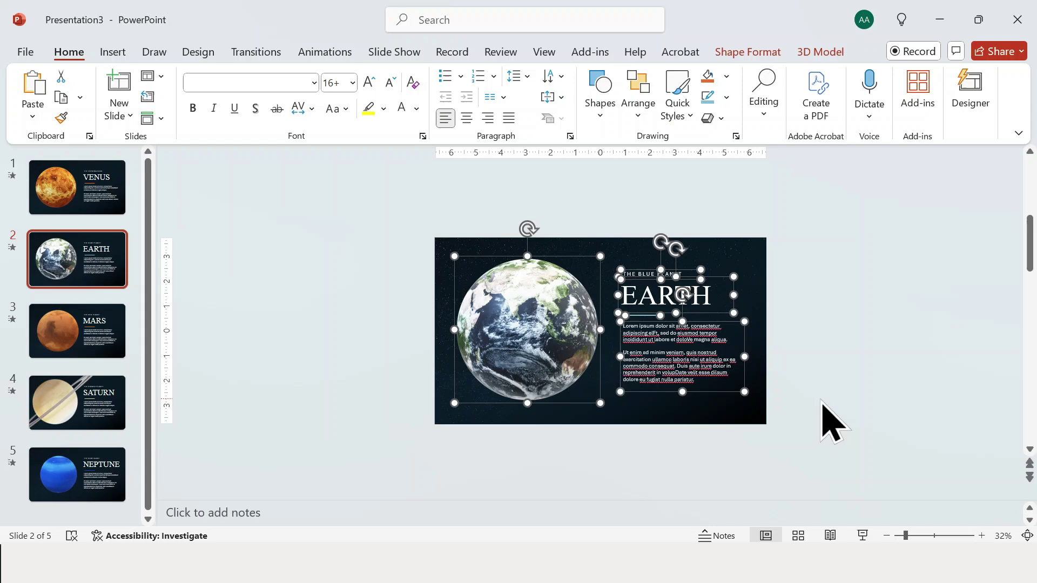
{"action": "left_click", "coordinate": [102, 203]}
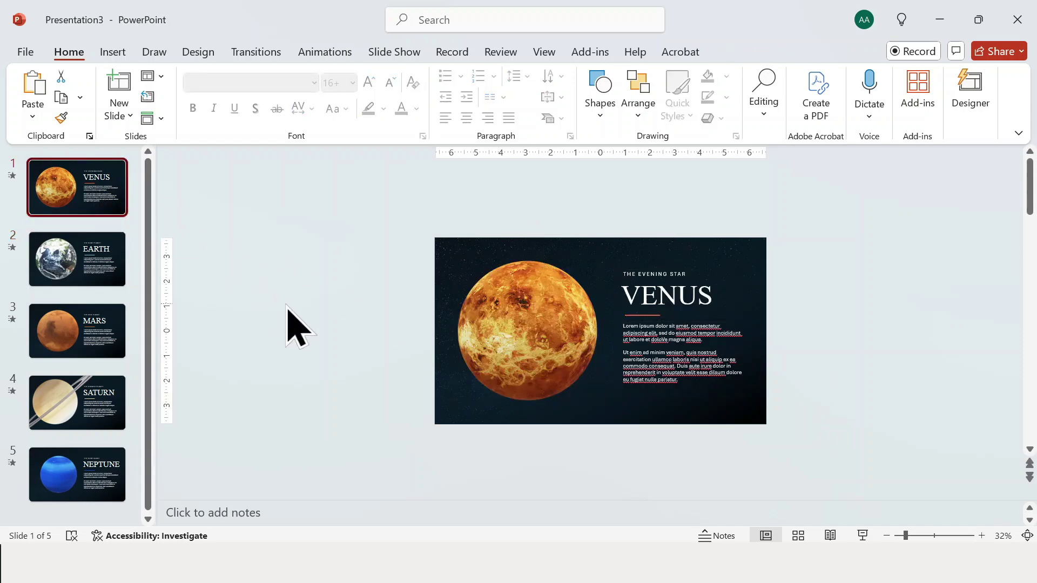
{"action": "key", "text": "ctrl+v"}
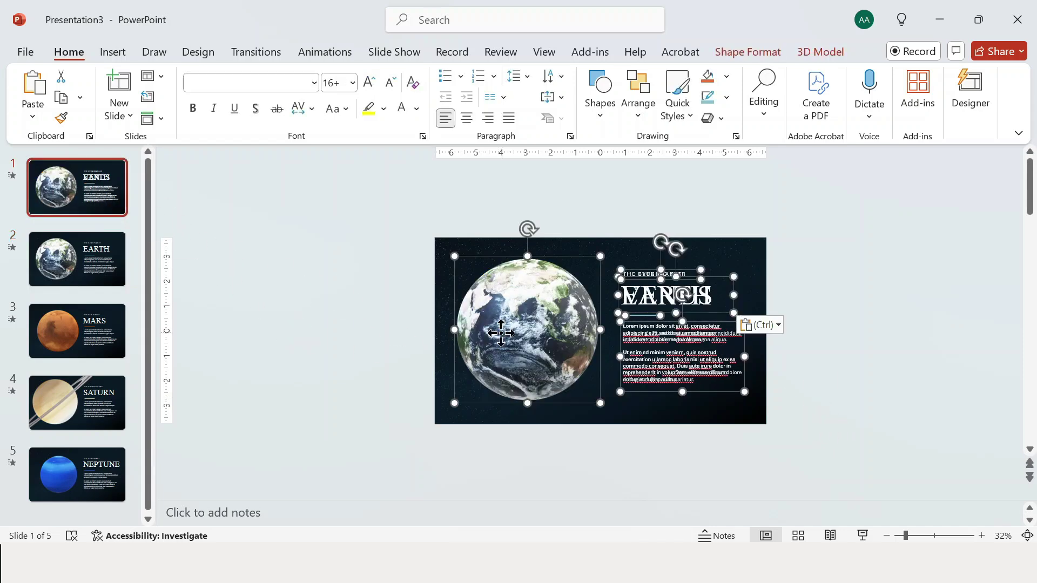
{"action": "left_click_drag", "start_coordinate": [514, 338], "coordinate": [847, 338]}
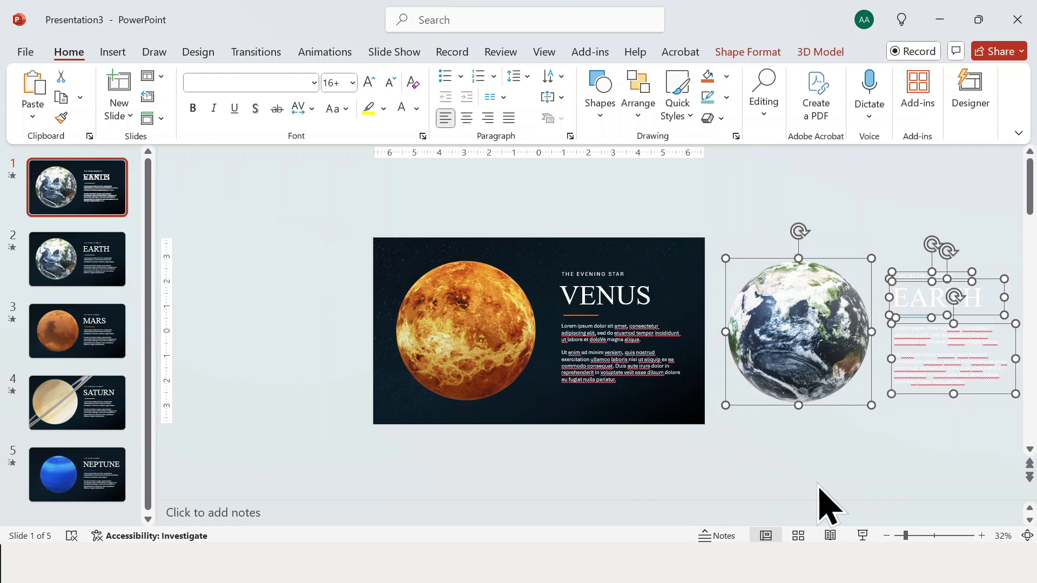
{"action": "left_click", "coordinate": [821, 505]}
- Shrink the off-slide Earth globe to a small size and rotate it
{"action": "left_click", "coordinate": [819, 377]}
{"action": "left_click_drag", "start_coordinate": [731, 403], "coordinate": [765, 371]}
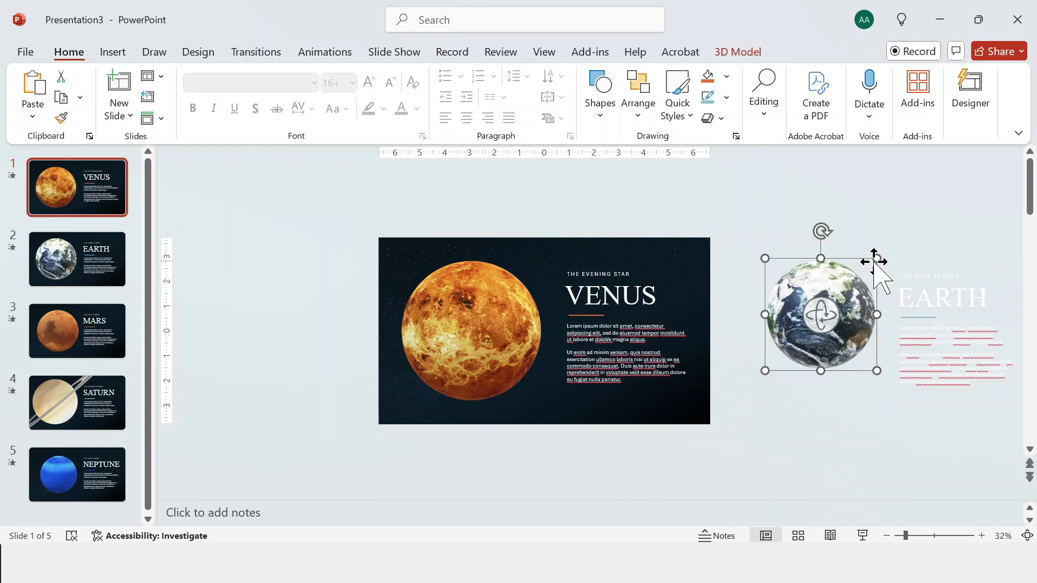
{"action": "left_click_drag", "start_coordinate": [874, 261], "coordinate": [849, 285]}
{"action": "left_click_drag", "start_coordinate": [815, 331], "coordinate": [752, 332]}
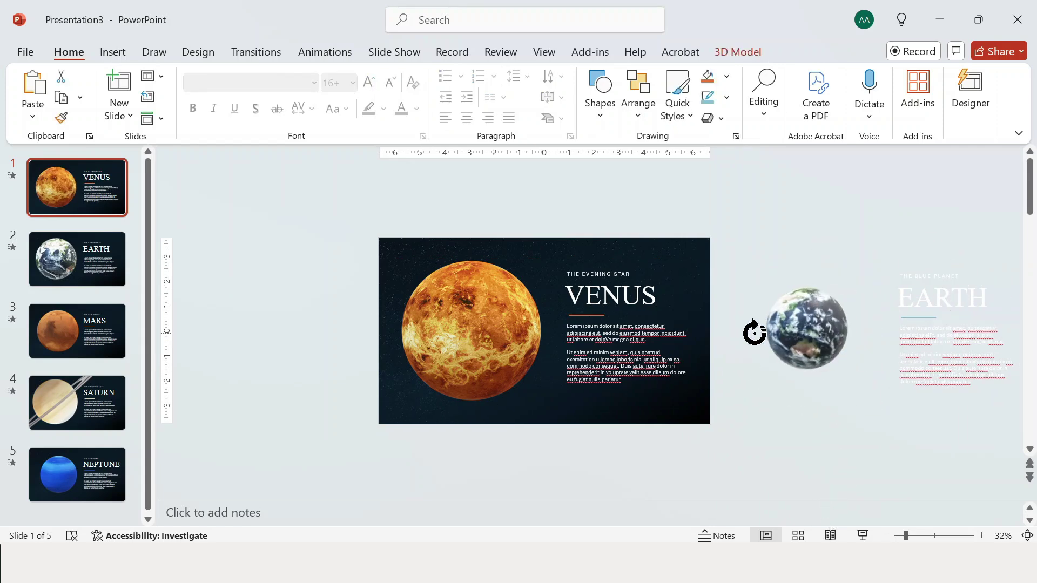
{"action": "left_click", "coordinate": [826, 433]}
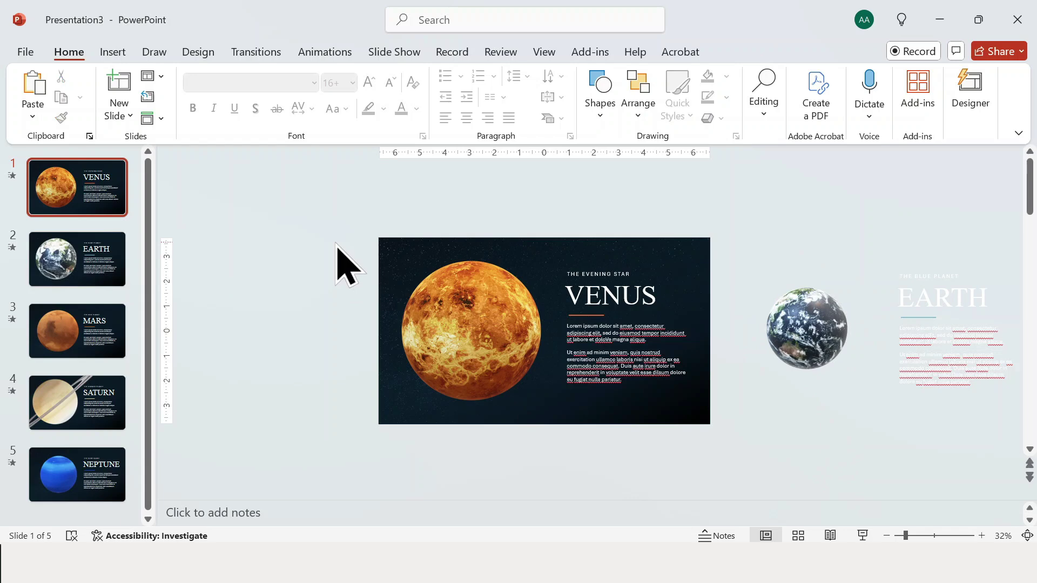
- Paste a copy of the Venus globe and text off the left edge of the Earth slide
{"action": "left_click_drag", "start_coordinate": [336, 245], "coordinate": [719, 418]}
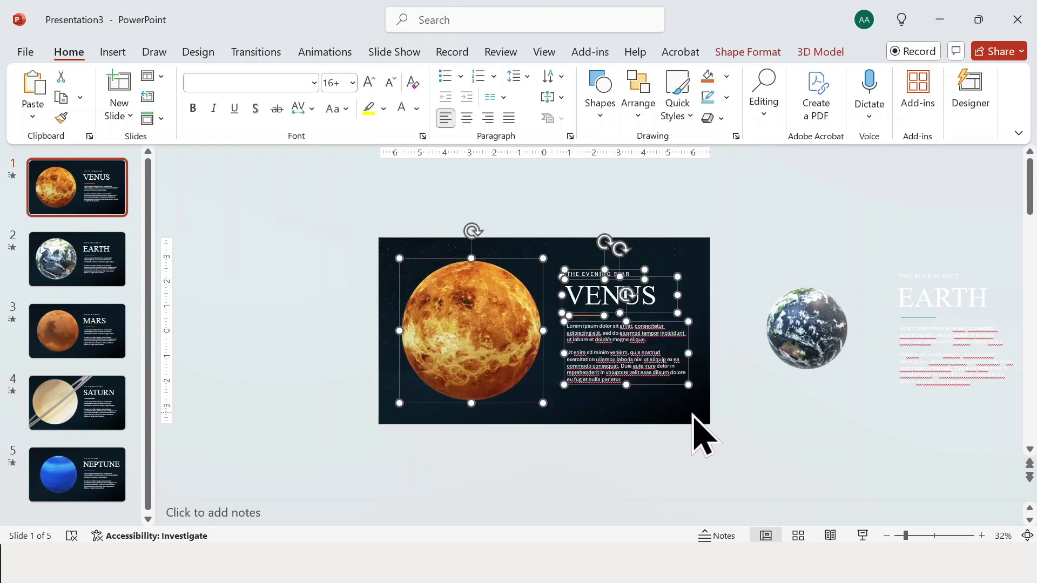
{"action": "left_click", "coordinate": [105, 261]}
{"action": "key", "text": "ctrl+v"}
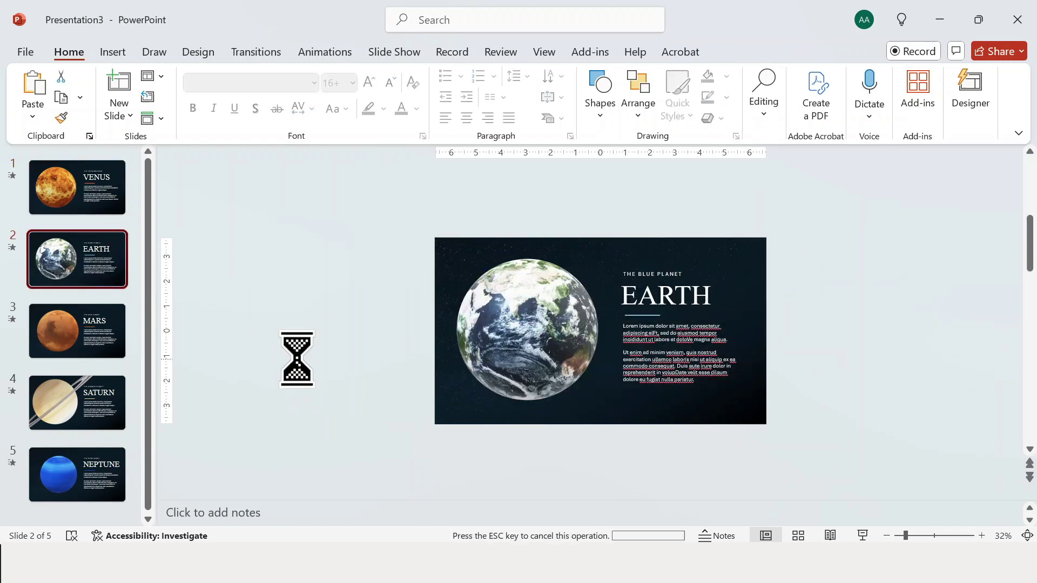
{"action": "left_click_drag", "start_coordinate": [580, 334], "coordinate": [244, 329]}
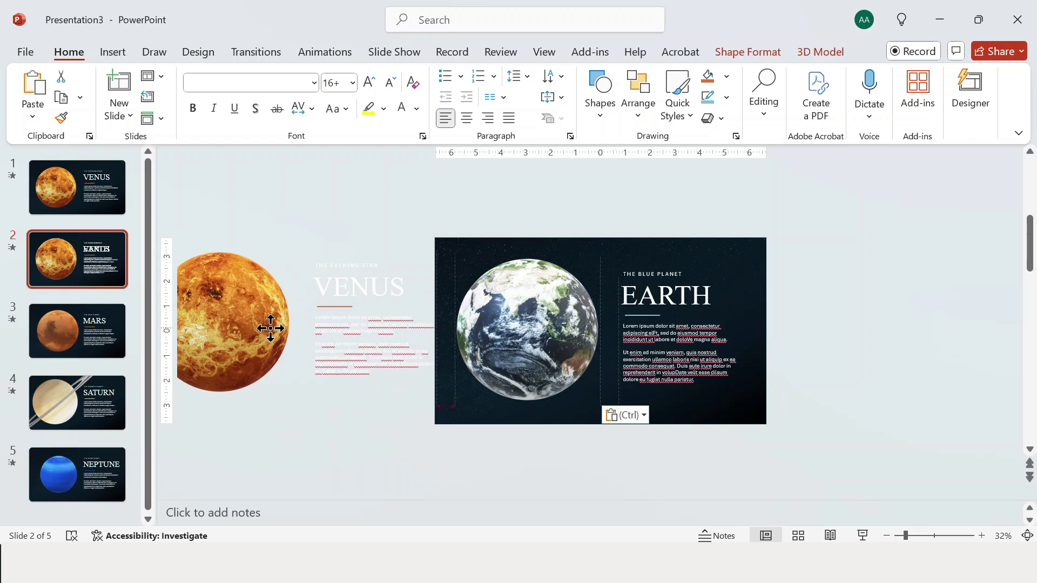
{"action": "left_click", "coordinate": [405, 457]}
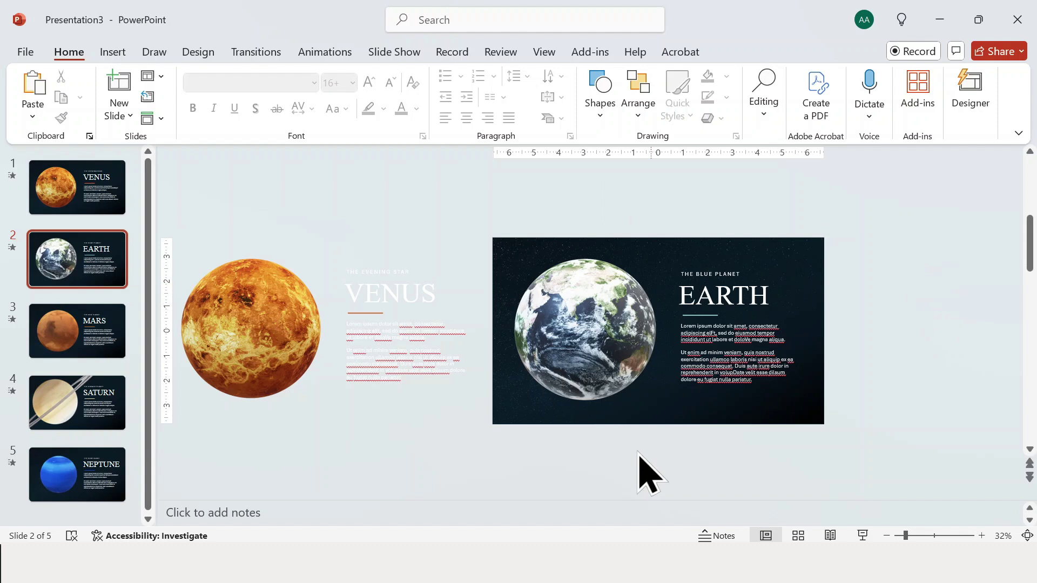
- Paste a copy of the Mars globe and text off the right edge of the Earth slide
{"action": "left_click", "coordinate": [82, 345]}
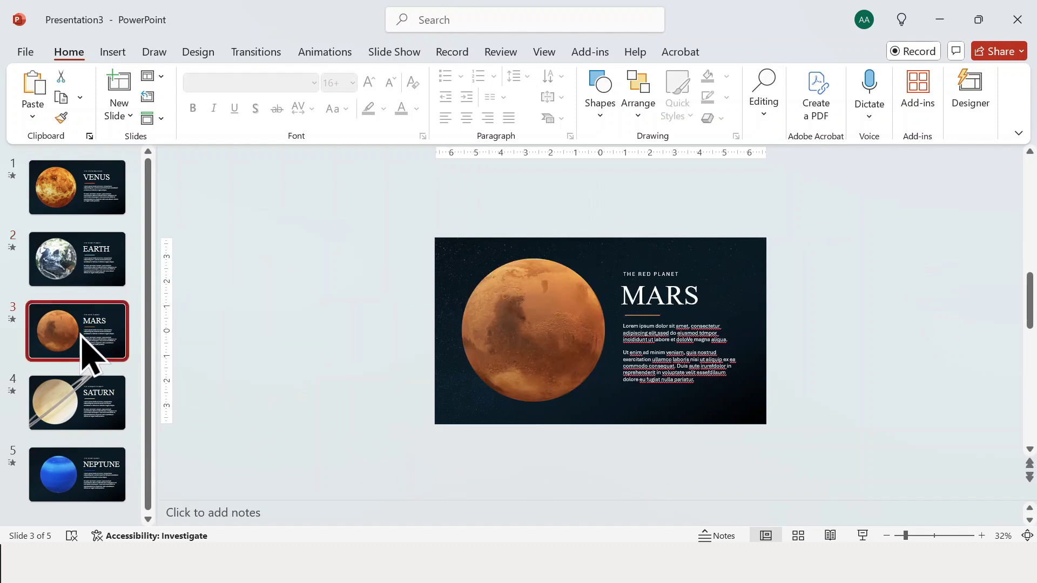
{"action": "left_click_drag", "start_coordinate": [377, 263], "coordinate": [815, 433]}
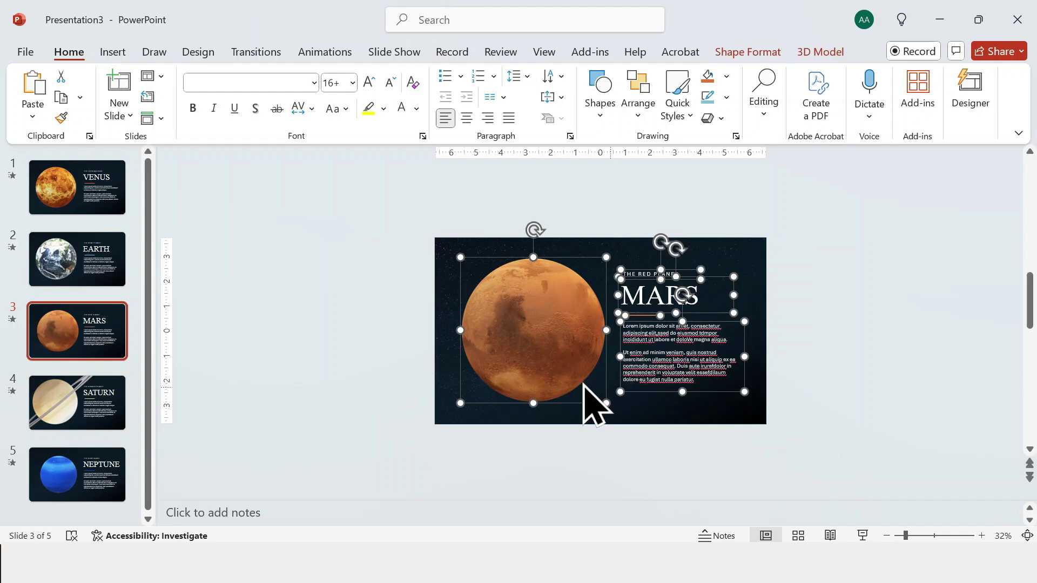
{"action": "left_click", "coordinate": [81, 275]}
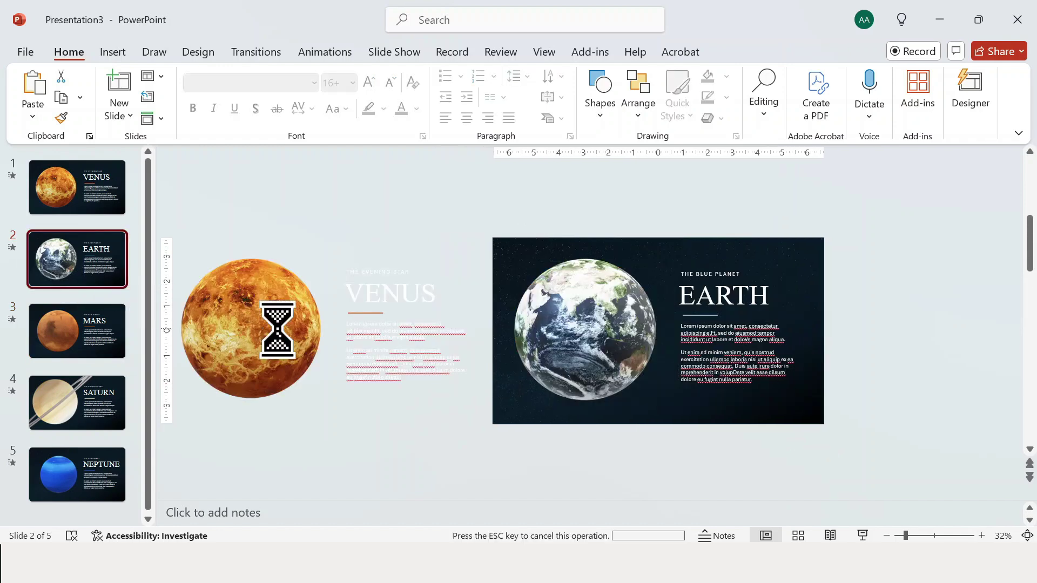
{"action": "key", "text": "ctrl+v"}
{"action": "left_click_drag", "start_coordinate": [556, 343], "coordinate": [885, 348]}
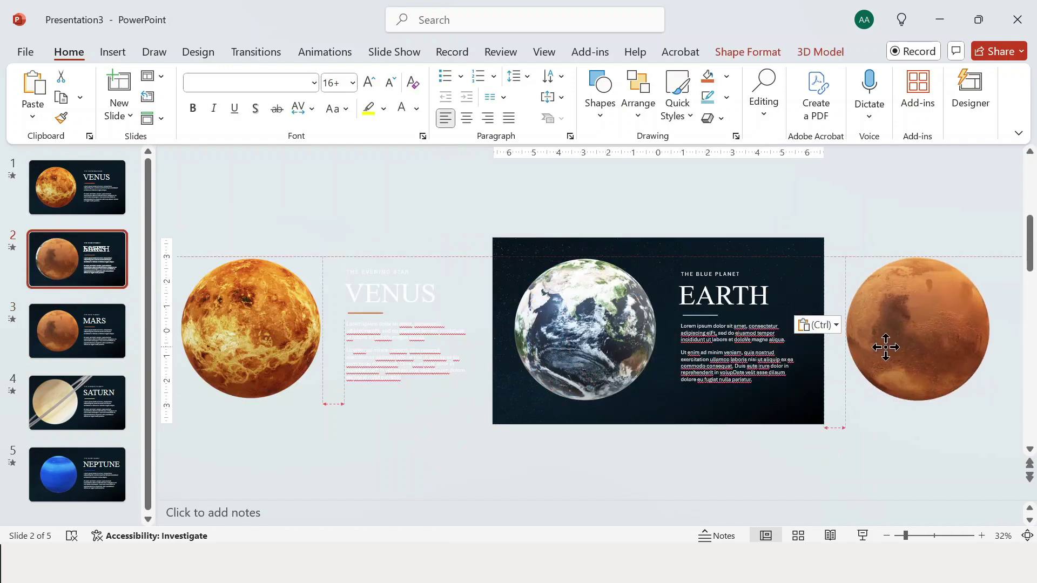
- Shrink both the off-slide Venus and Mars globes to a small size
{"action": "left_click", "coordinate": [861, 203]}
{"action": "left_click_drag", "start_coordinate": [271, 281], "coordinate": [281, 291]}
{"action": "left_click_drag", "start_coordinate": [177, 395], "coordinate": [241, 354]}
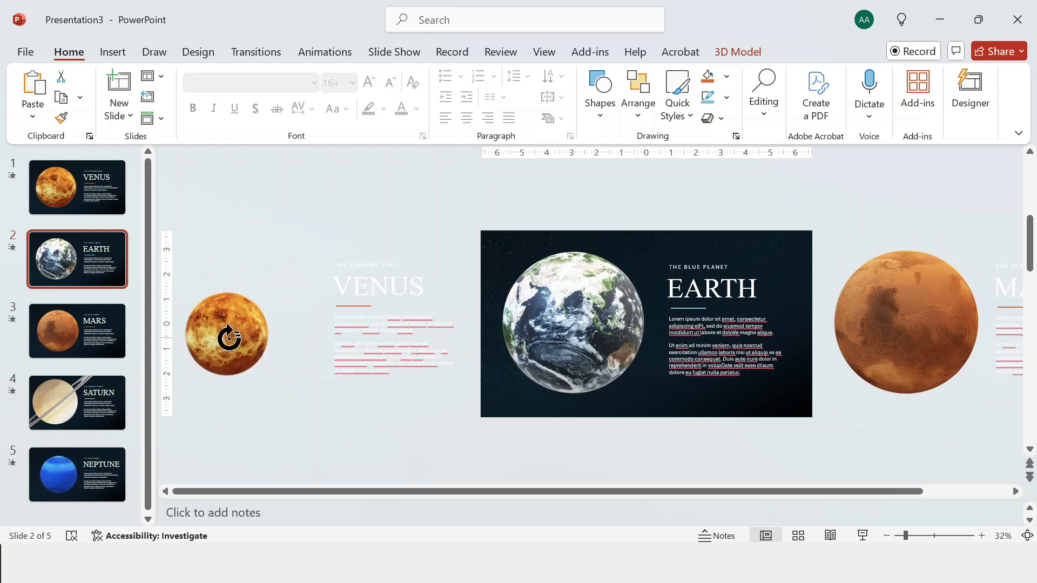
{"action": "left_click", "coordinate": [844, 335]}
{"action": "left_click_drag", "start_coordinate": [974, 249], "coordinate": [937, 287]}
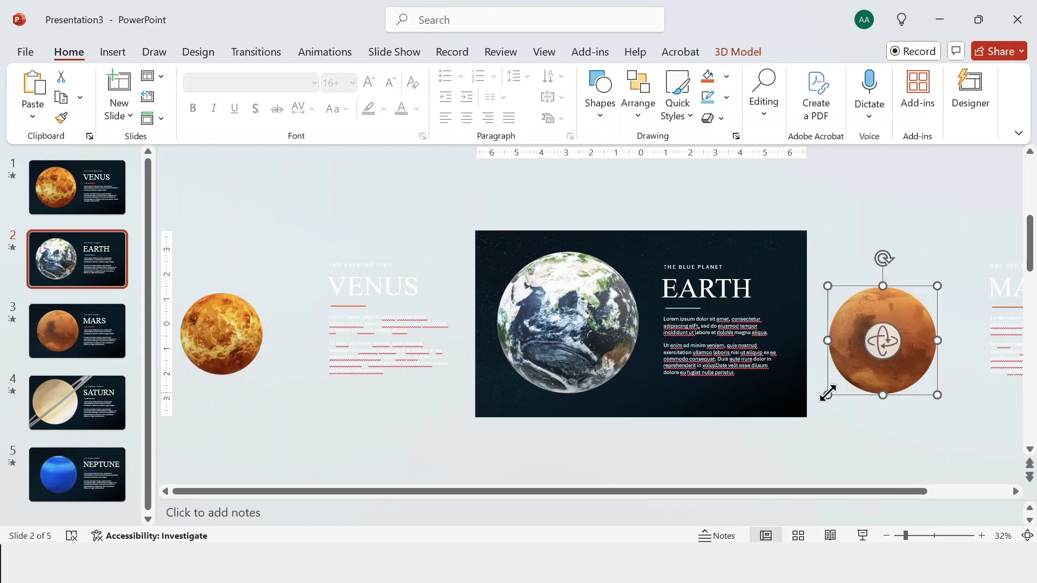
{"action": "left_click_drag", "start_coordinate": [826, 394], "coordinate": [868, 330]}
{"action": "left_click", "coordinate": [850, 243]}
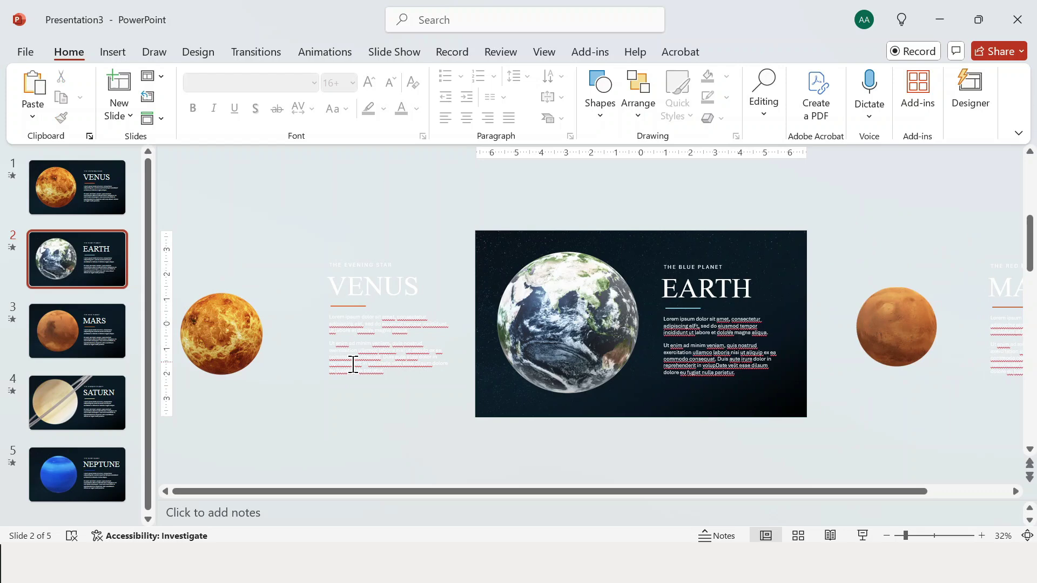
- Paste the Earth globe and text off the left edge of the Mars slide and shrink the globe
{"action": "left_click_drag", "start_coordinate": [491, 202], "coordinate": [816, 417]}
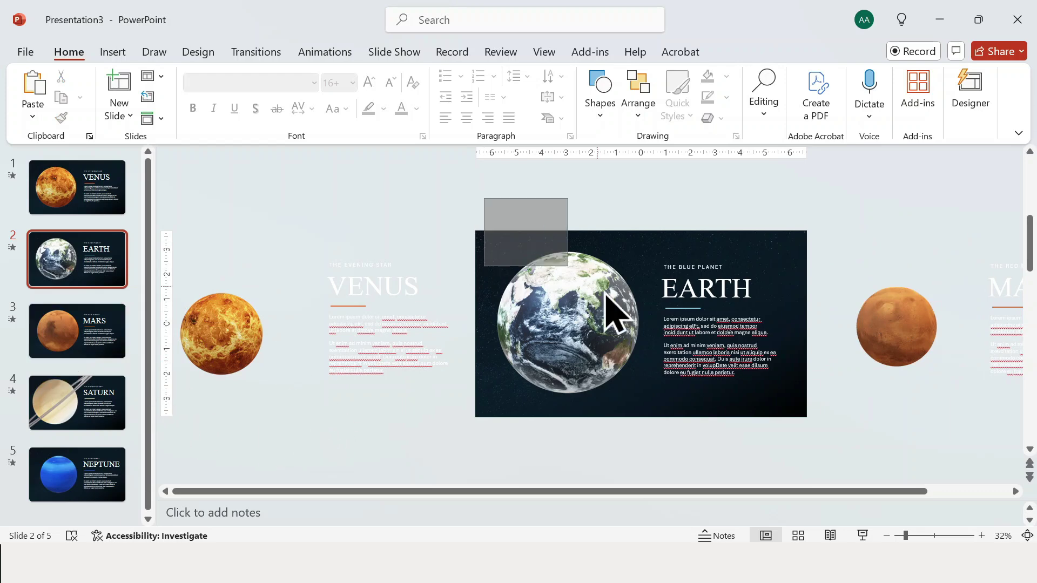
{"action": "left_click", "coordinate": [106, 336]}
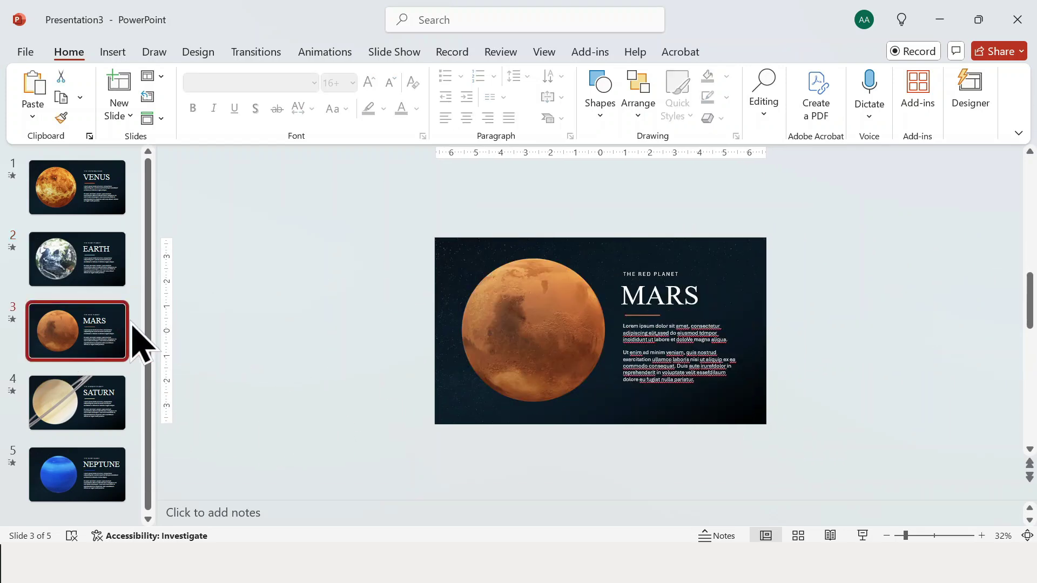
{"action": "key", "text": "ctrl+v"}
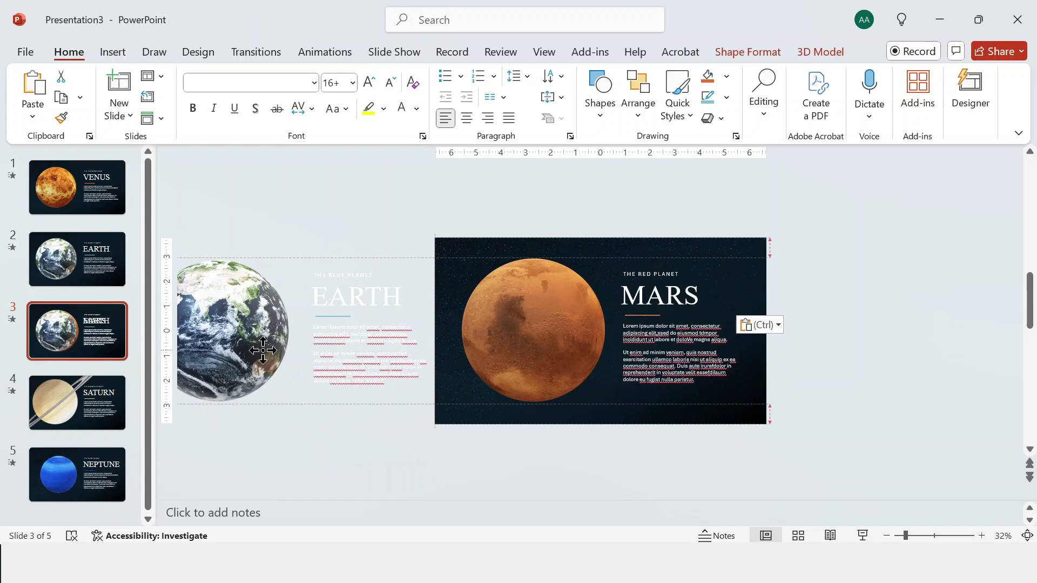
{"action": "left_click_drag", "start_coordinate": [430, 342], "coordinate": [293, 371]}
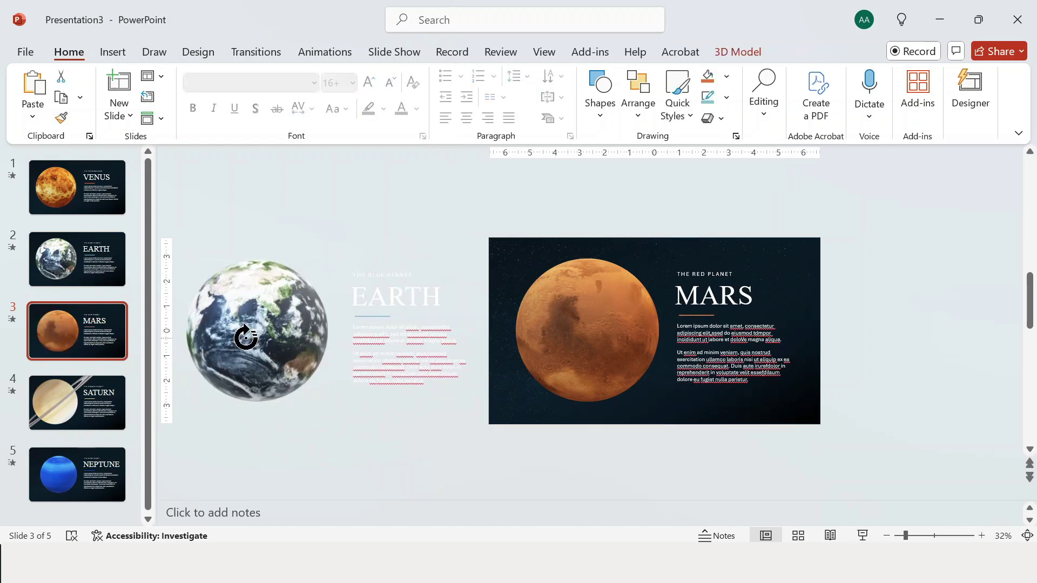
{"action": "left_click_drag", "start_coordinate": [331, 258], "coordinate": [291, 296]}
{"action": "left_click_drag", "start_coordinate": [184, 399], "coordinate": [213, 375]}
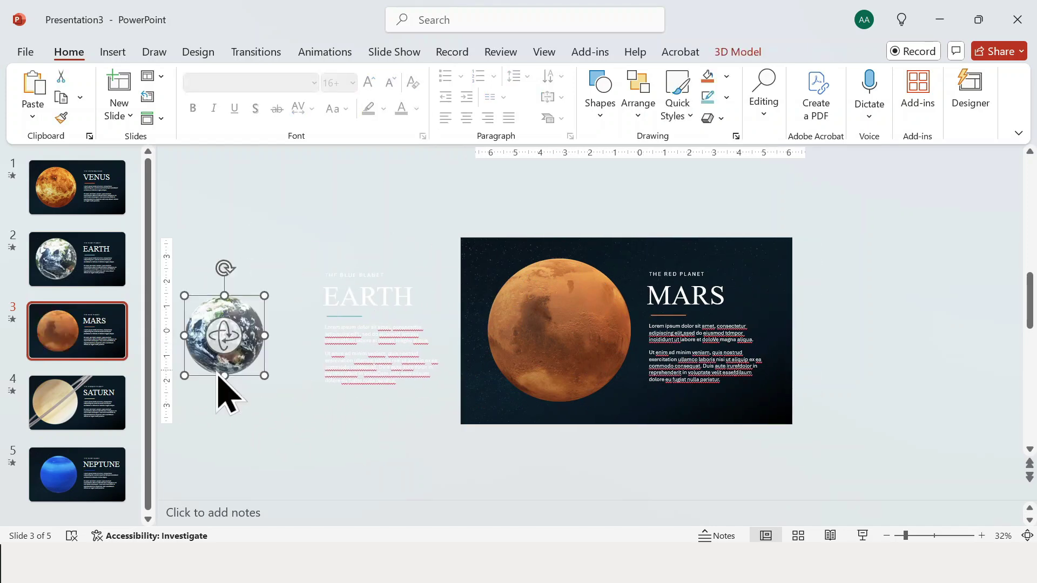
{"action": "left_click", "coordinate": [341, 433]}
- Copy everything on the Saturn slide and paste it off the right edge of the Mars slide
{"action": "left_click", "coordinate": [51, 415]}
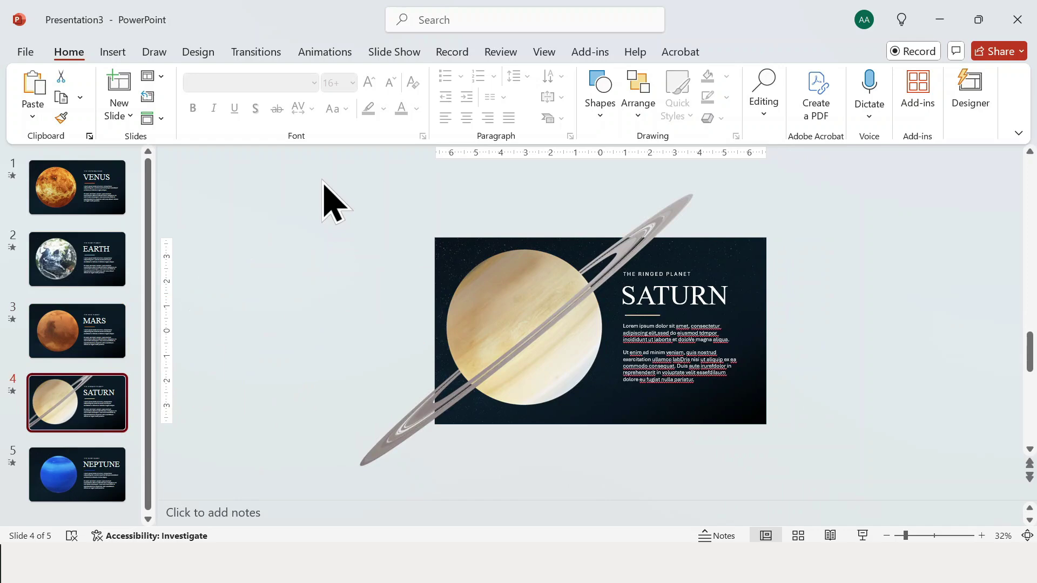
{"action": "key", "text": "ctrl+a"}
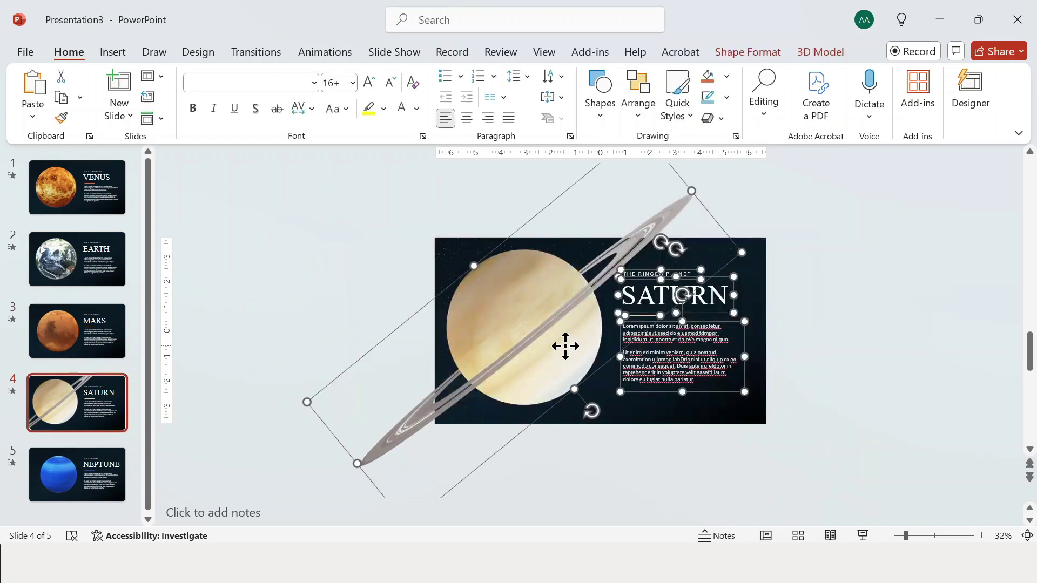
{"action": "left_click", "coordinate": [81, 341]}
{"action": "key", "text": "ctrl+v"}
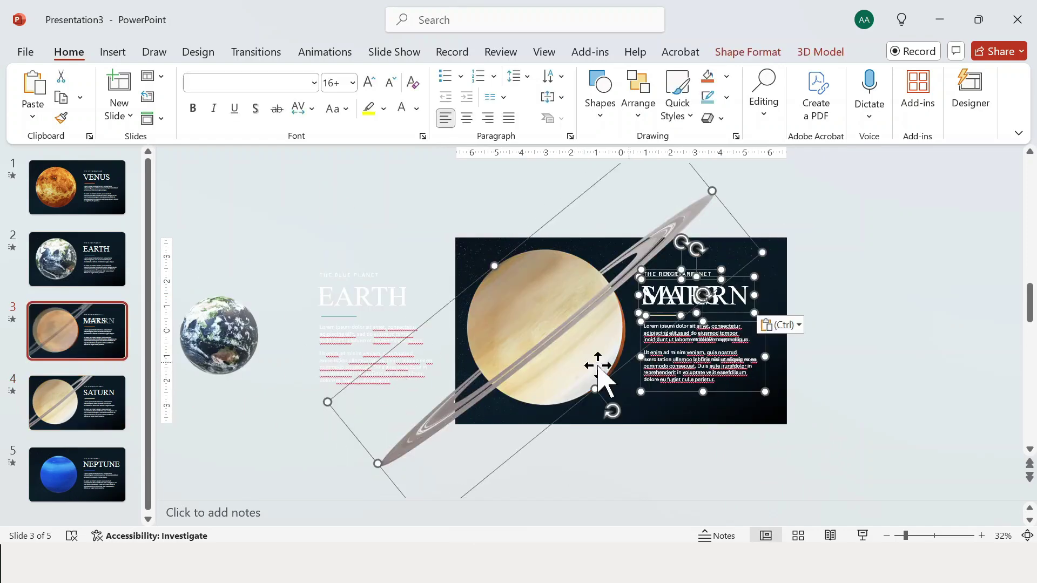
{"action": "left_click_drag", "start_coordinate": [529, 342], "coordinate": [851, 342]}
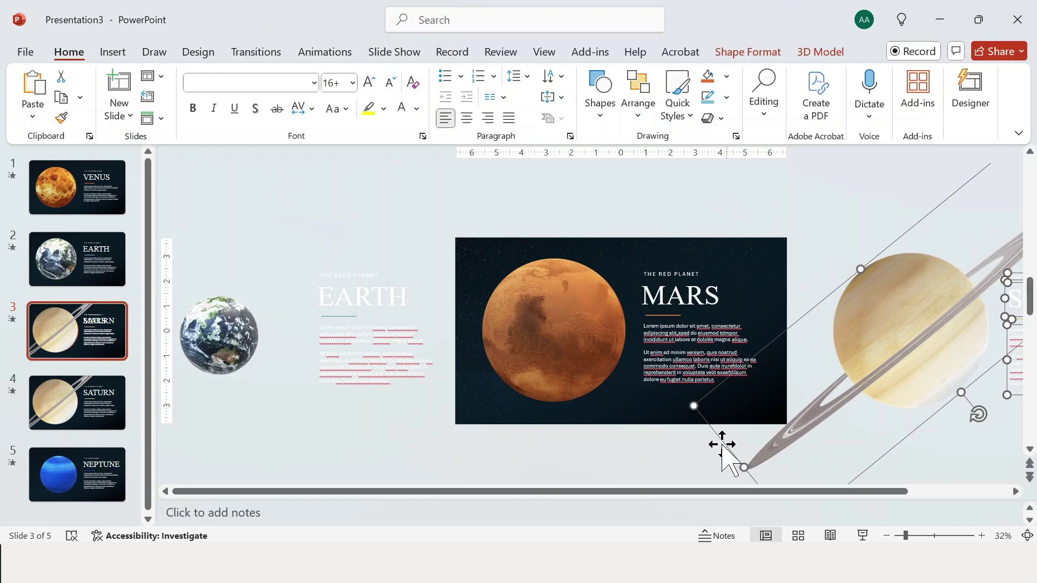
{"action": "left_click", "coordinate": [676, 507]}
{"action": "left_click_drag", "start_coordinate": [676, 489], "coordinate": [820, 492]}
- Shrink and tilt the off-slide Saturn model to show its ring, then select the Mars content
{"action": "left_click", "coordinate": [655, 463]}
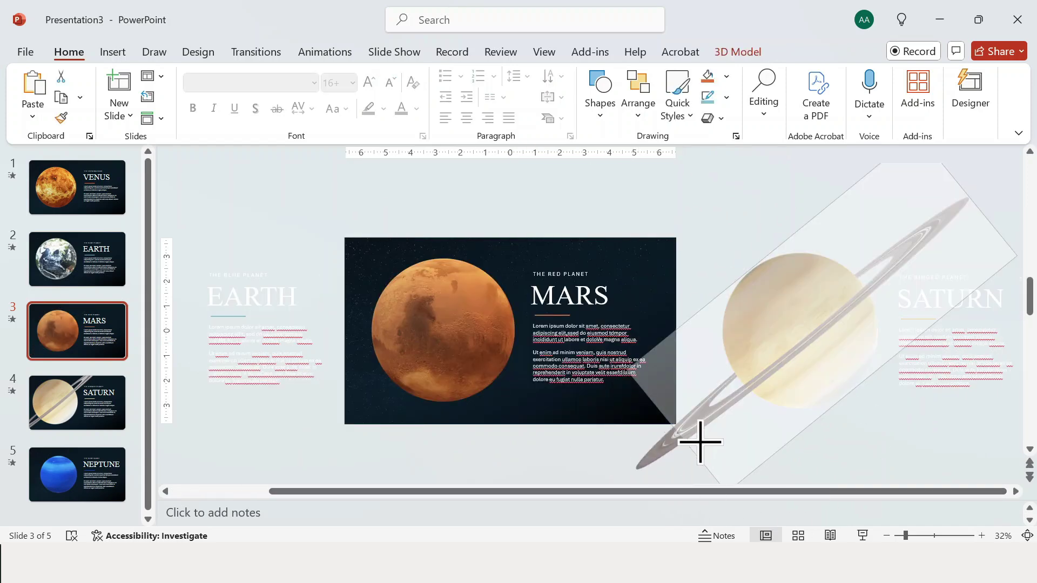
{"action": "left_click_drag", "start_coordinate": [968, 225], "coordinate": [856, 301]}
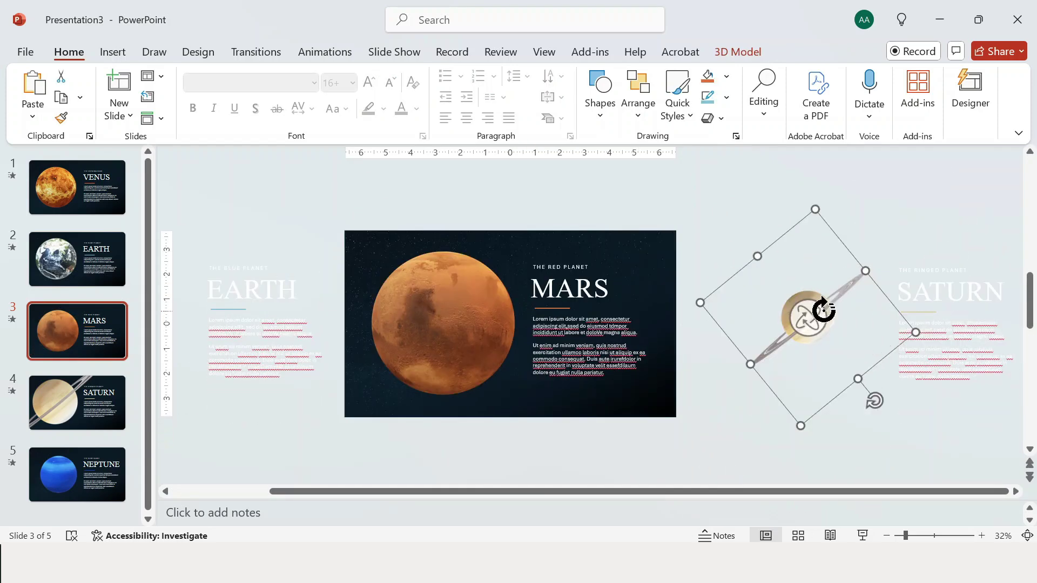
{"action": "left_click_drag", "start_coordinate": [764, 319], "coordinate": [787, 273]}
{"action": "left_click", "coordinate": [784, 230]}
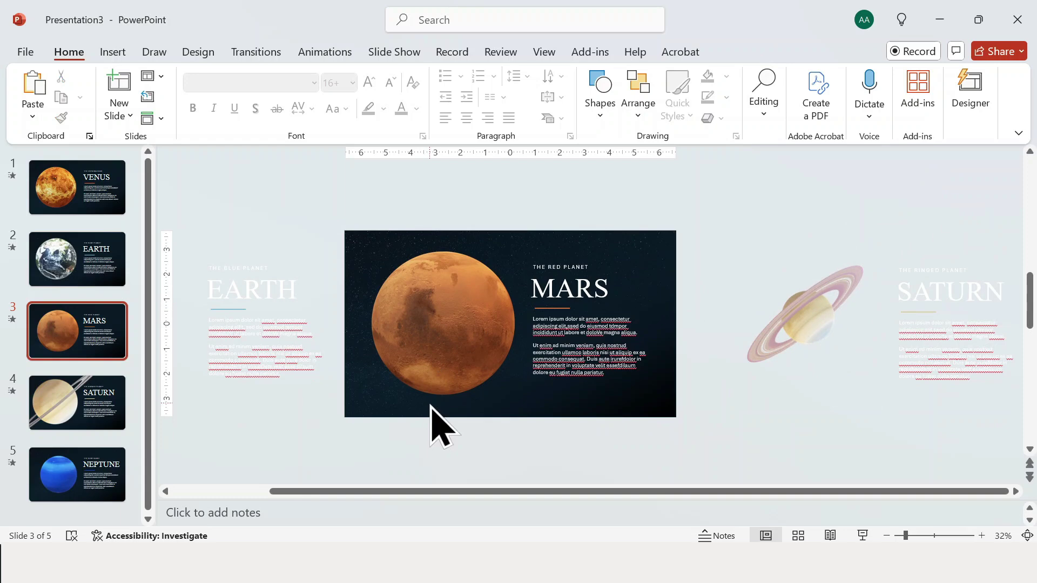
{"action": "left_click_drag", "start_coordinate": [364, 197], "coordinate": [684, 451]}
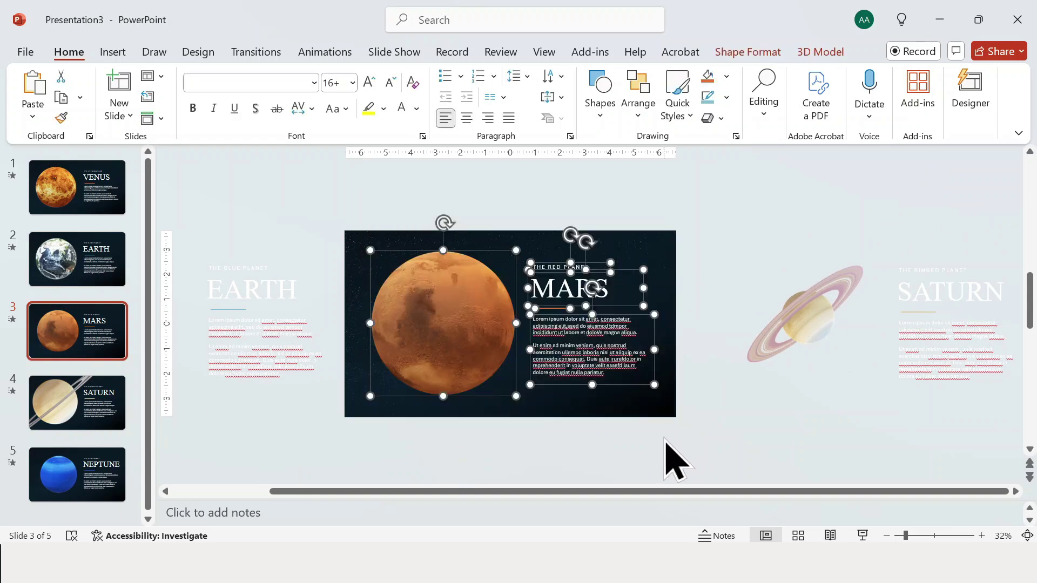
- Paste the Mars globe and text off the left edge of the Saturn slide and shrink the globe
{"action": "left_click", "coordinate": [81, 406]}
{"action": "key", "text": "ctrl+v"}
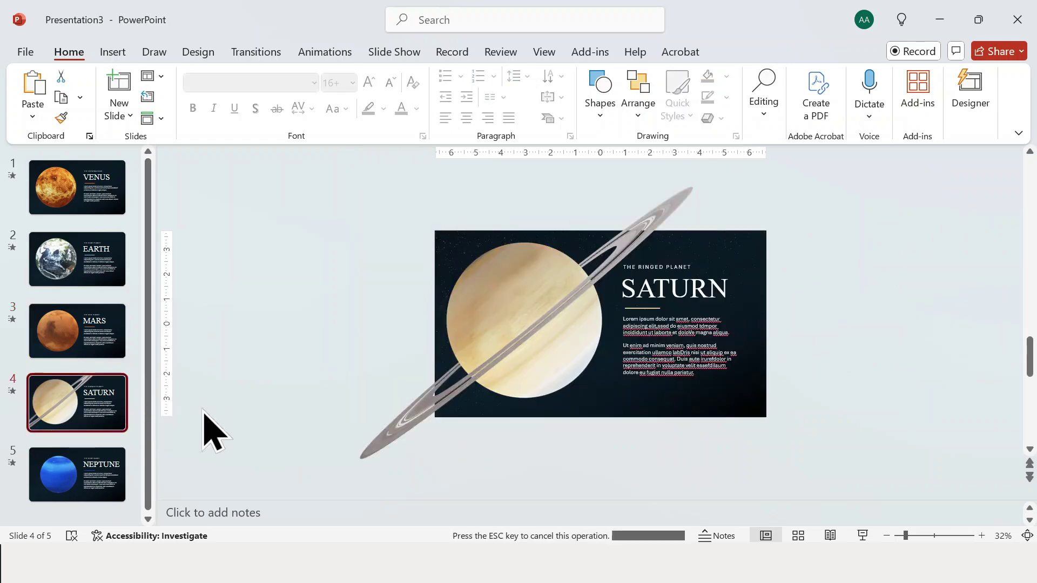
{"action": "left_click_drag", "start_coordinate": [607, 382], "coordinate": [263, 375]}
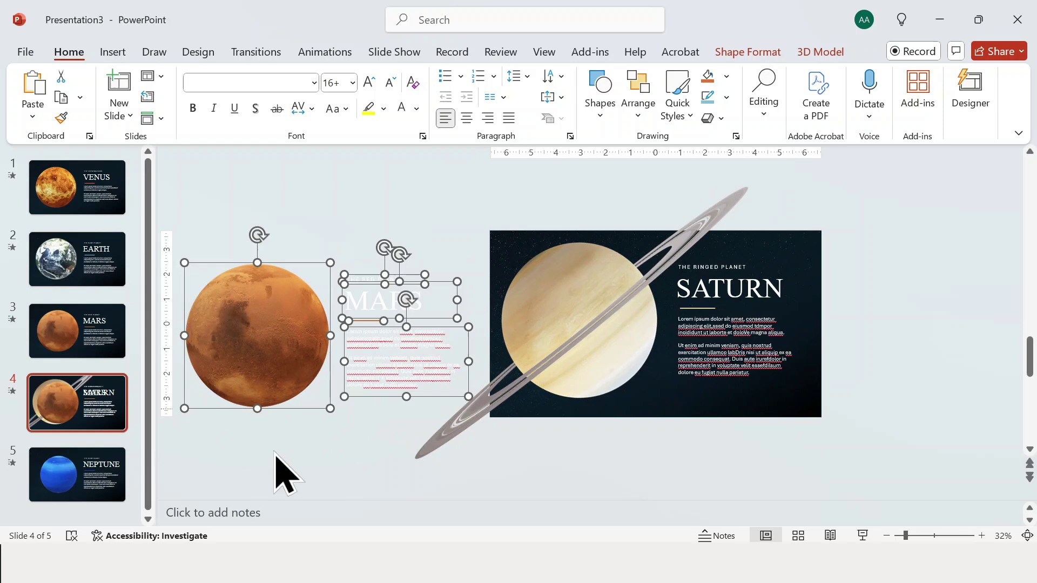
{"action": "left_click", "coordinate": [262, 390]}
{"action": "left_click_drag", "start_coordinate": [330, 262], "coordinate": [296, 295]}
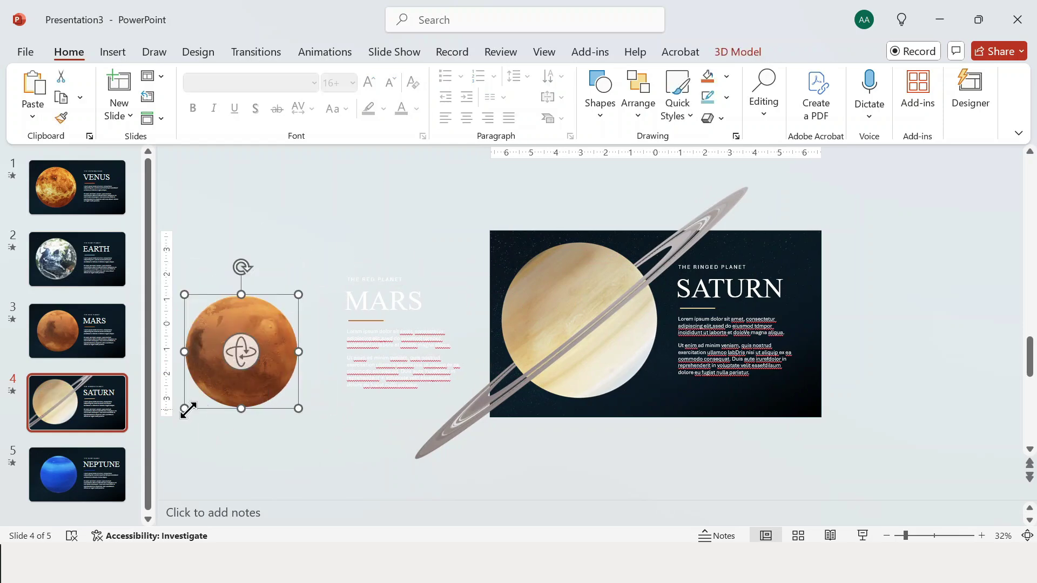
{"action": "left_click_drag", "start_coordinate": [186, 410], "coordinate": [211, 382]}
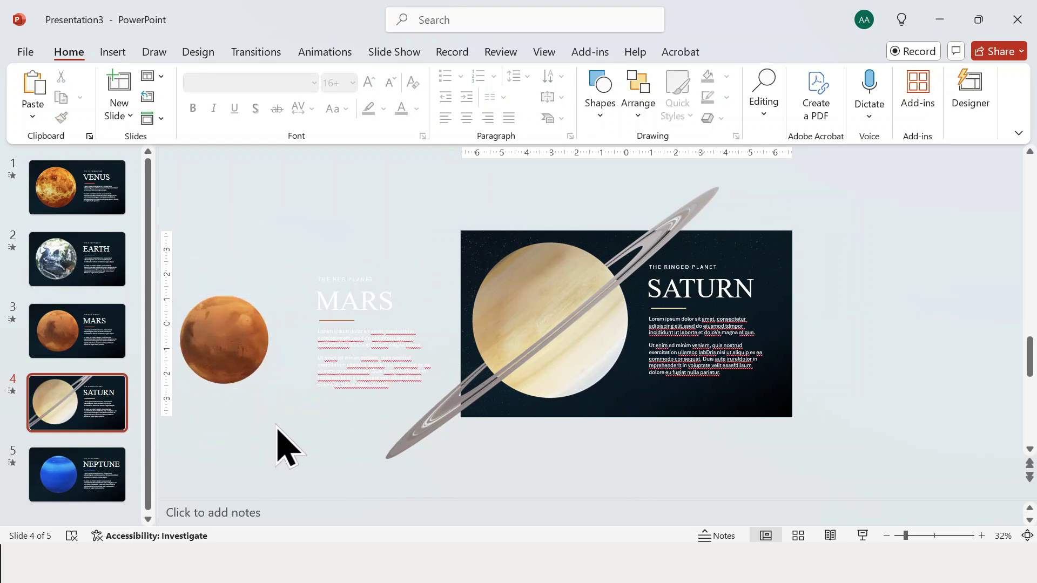
- Copy the Neptune globe and text and paste them off the right edge of the Saturn slide
{"action": "left_click", "coordinate": [121, 485]}
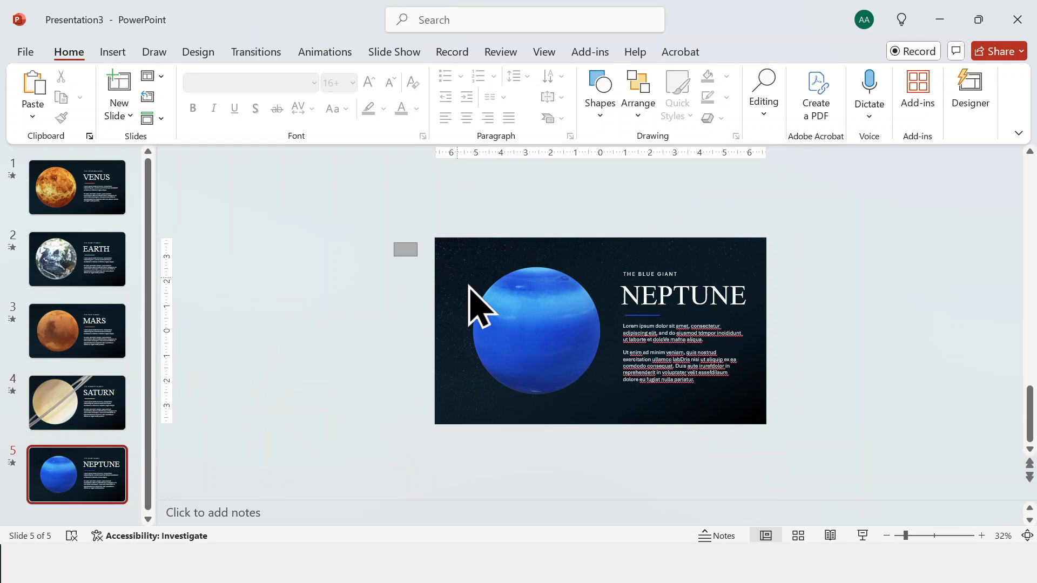
{"action": "left_click_drag", "start_coordinate": [399, 250], "coordinate": [856, 410]}
{"action": "left_click", "coordinate": [88, 409]}
{"action": "key", "text": "ctrl+v"}
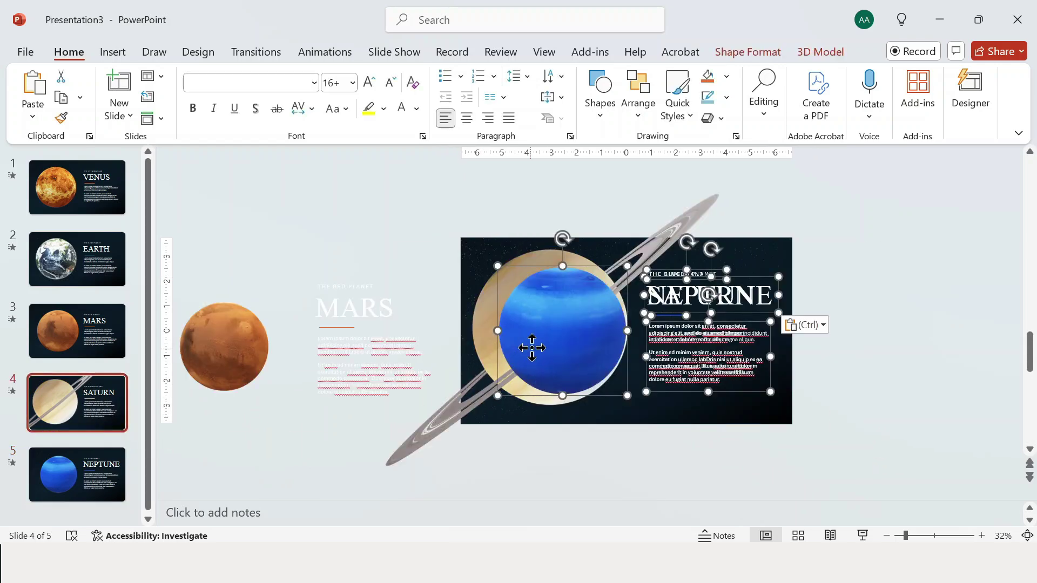
{"action": "left_click_drag", "start_coordinate": [529, 345], "coordinate": [866, 336]}
{"action": "left_click_drag", "start_coordinate": [752, 491], "coordinate": [827, 513]}
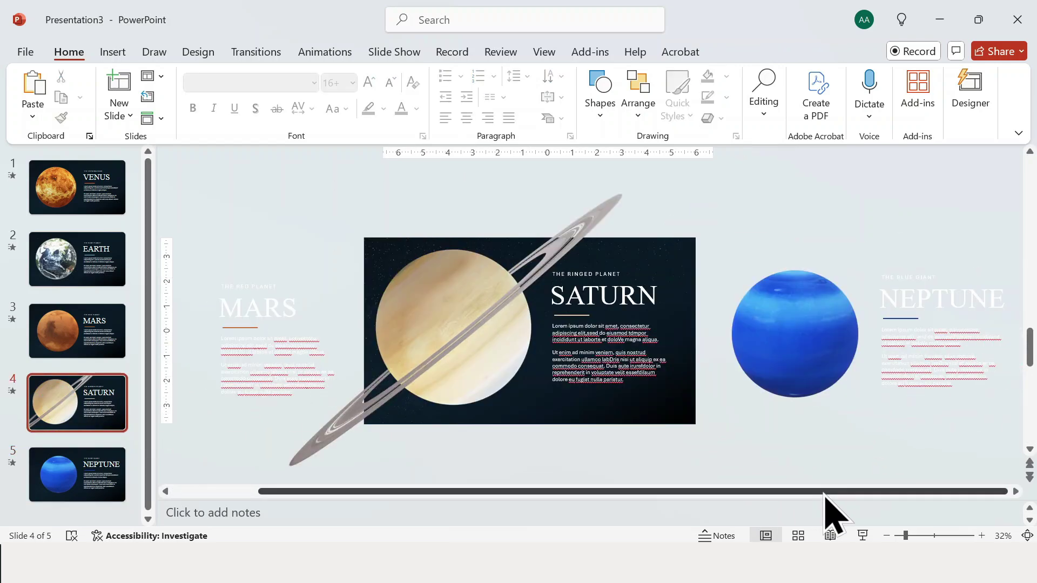
- Rotate the off-slide Neptune globe slightly and shrink it to a small size
{"action": "left_click", "coordinate": [843, 306]}
{"action": "left_click_drag", "start_coordinate": [806, 339], "coordinate": [802, 339]}
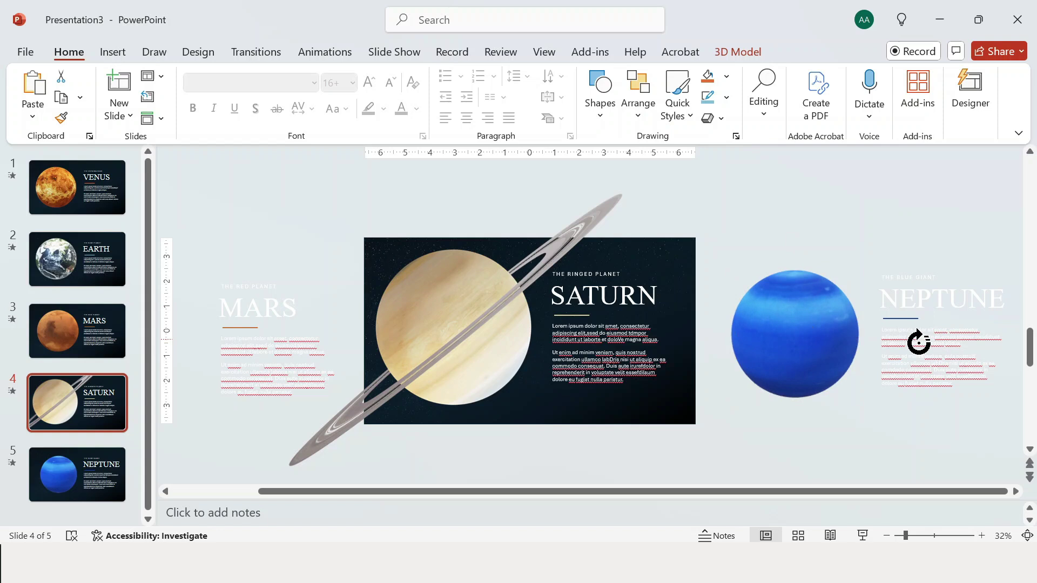
{"action": "left_click", "coordinate": [794, 332]}
{"action": "left_click_drag", "start_coordinate": [729, 267], "coordinate": [764, 278]}
{"action": "left_click_drag", "start_coordinate": [856, 389], "coordinate": [850, 378]}
{"action": "left_click", "coordinate": [863, 421]}
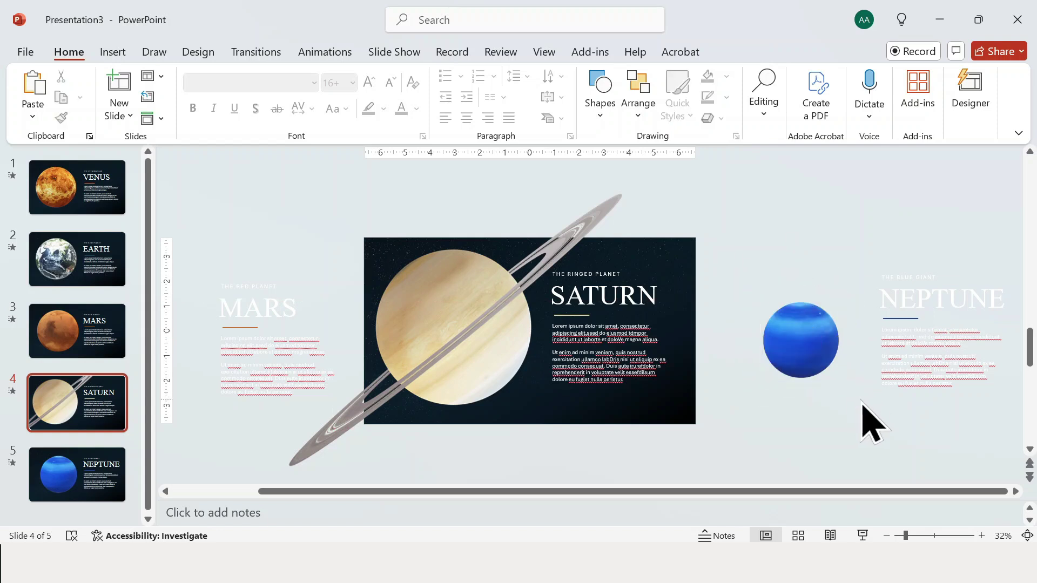
- Copy the Saturn model with its title and text and paste them off the left edge of the Neptune slide
{"action": "left_click_drag", "start_coordinate": [371, 184], "coordinate": [736, 475]}
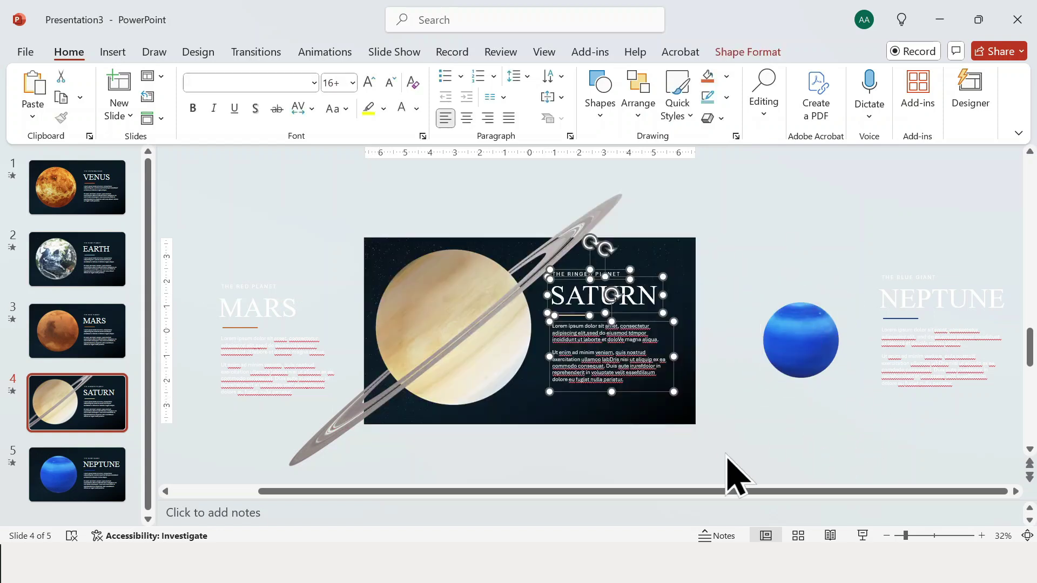
{"action": "left_click", "coordinate": [460, 349], "text": "shift"}
{"action": "left_click", "coordinate": [105, 486]}
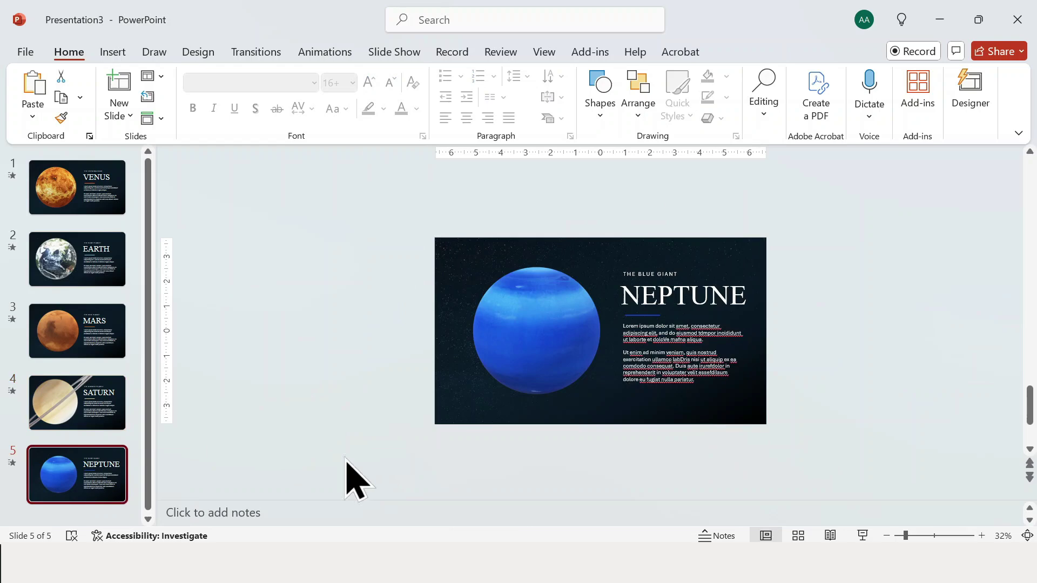
{"action": "key", "text": "ctrl+v"}
{"action": "left_click_drag", "start_coordinate": [579, 336], "coordinate": [262, 359]}
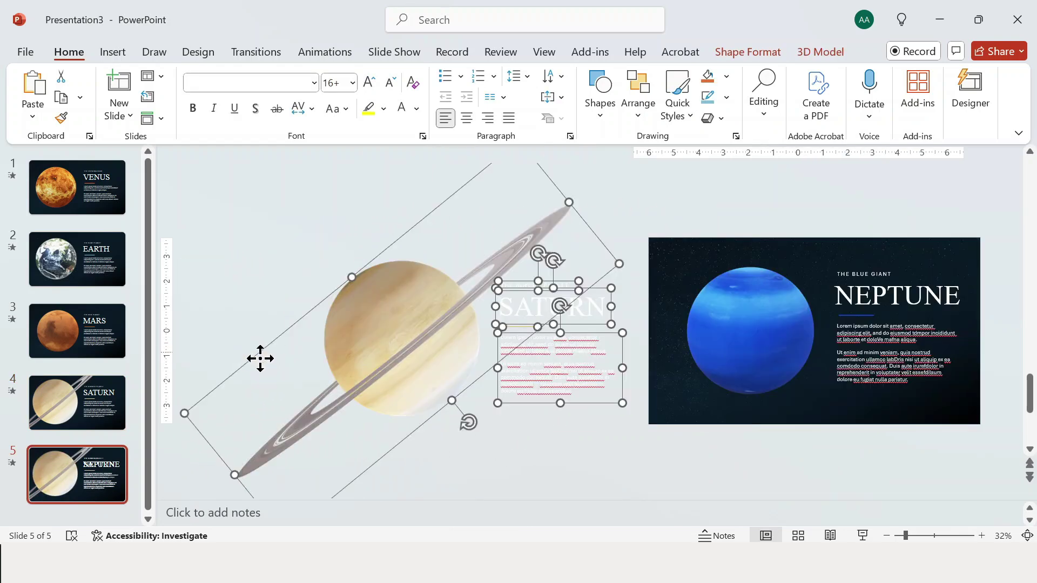
{"action": "left_click", "coordinate": [262, 358]}
- Shrink the off-slide Saturn model and tilt it to reveal its ring
{"action": "left_click", "coordinate": [233, 472]}
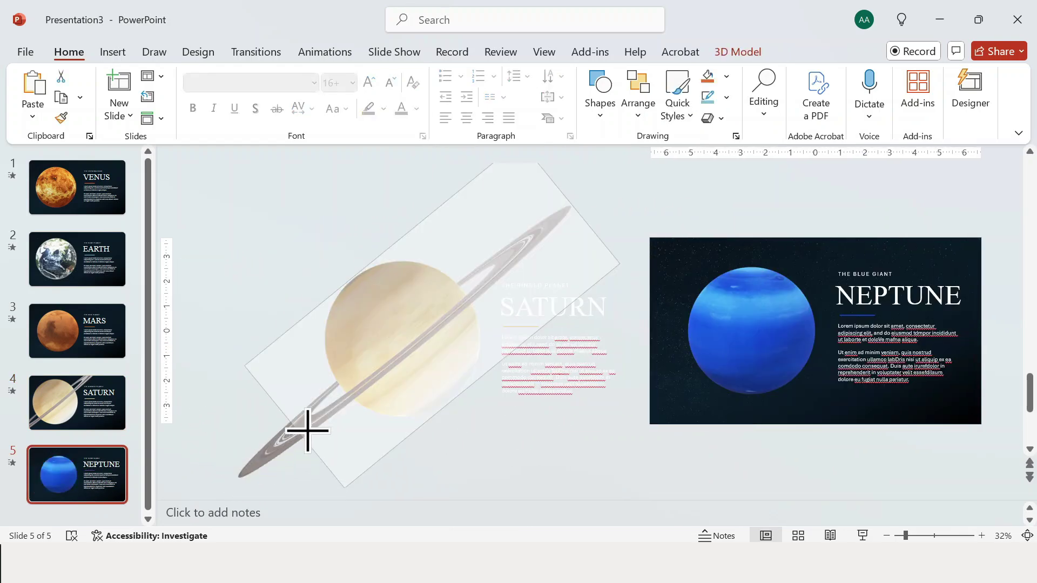
{"action": "left_click_drag", "start_coordinate": [233, 472], "coordinate": [344, 381]}
{"action": "left_click_drag", "start_coordinate": [458, 229], "coordinate": [357, 283]}
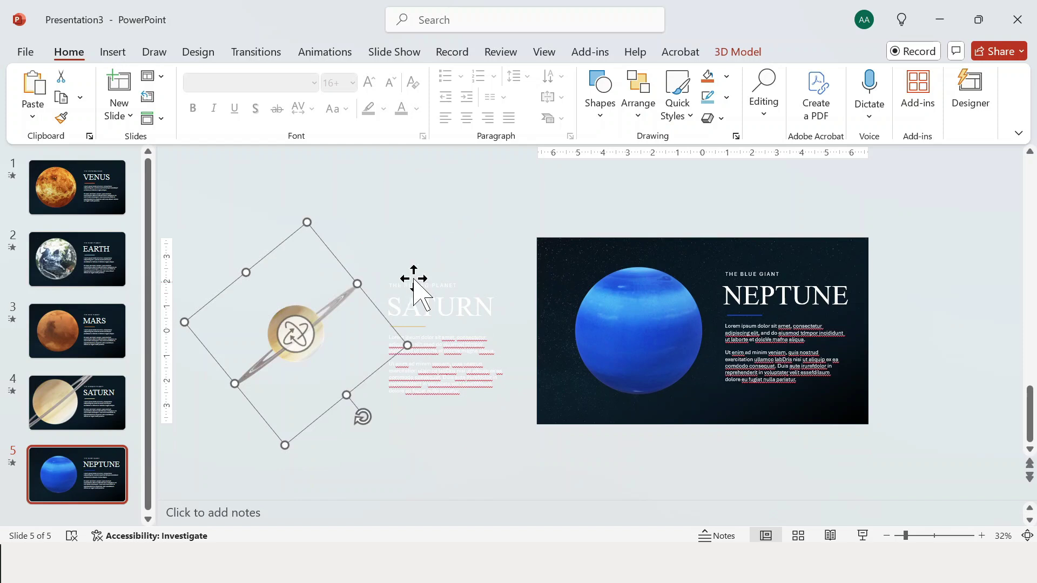
{"action": "left_click_drag", "start_coordinate": [302, 332], "coordinate": [245, 368]}
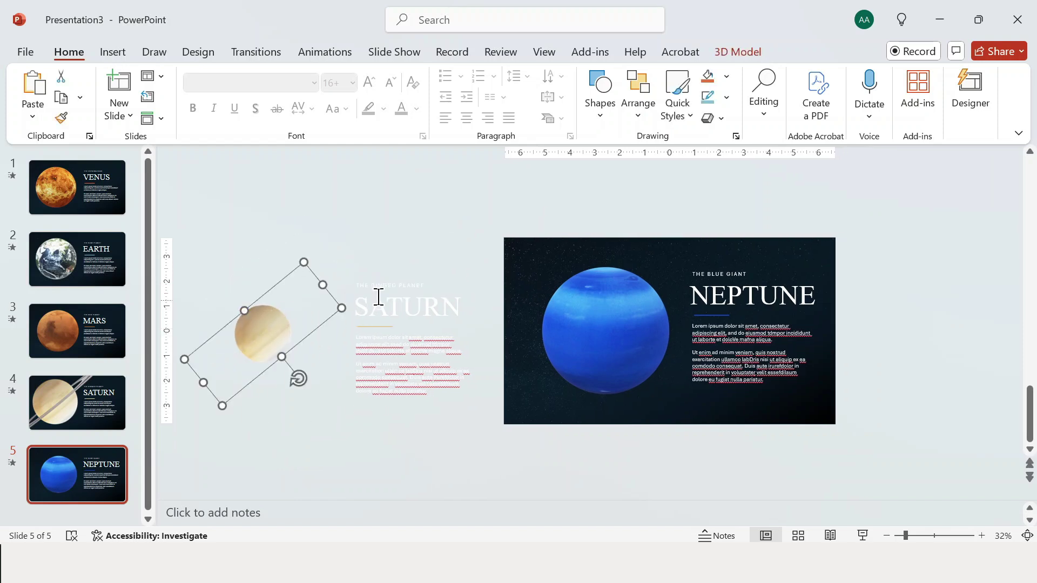
{"action": "mouse_move", "coordinate": [259, 324]}
{"action": "left_mouse_down"}
{"action": "mouse_move", "coordinate": [270, 330]}
{"action": "mouse_move", "coordinate": [261, 324]}
{"action": "left_mouse_up"}
{"action": "left_click", "coordinate": [297, 421]}
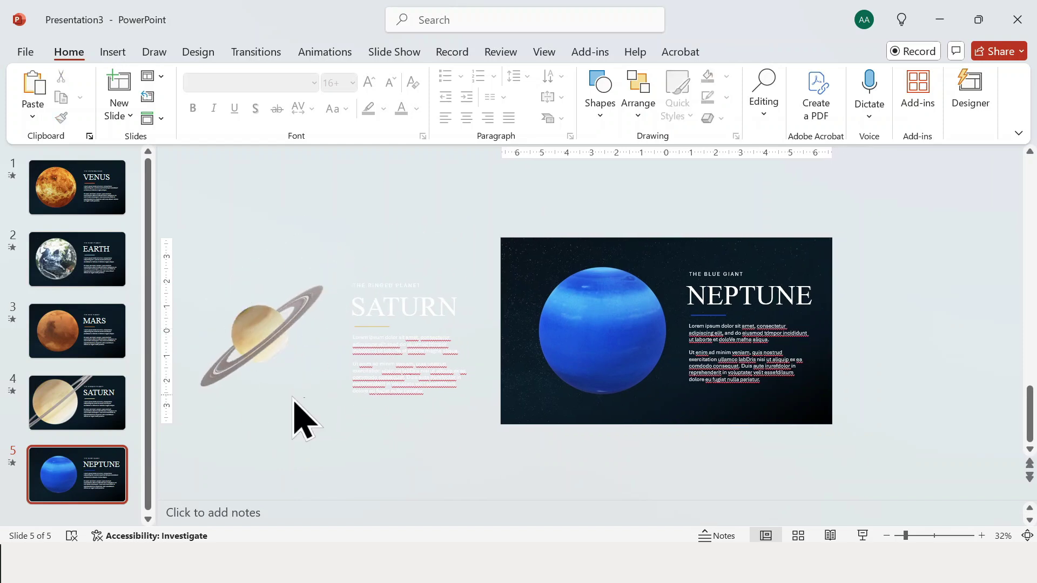
- Select all five slides and apply the Morph transition to them
{"action": "left_click", "coordinate": [114, 195], "text": "shift"}
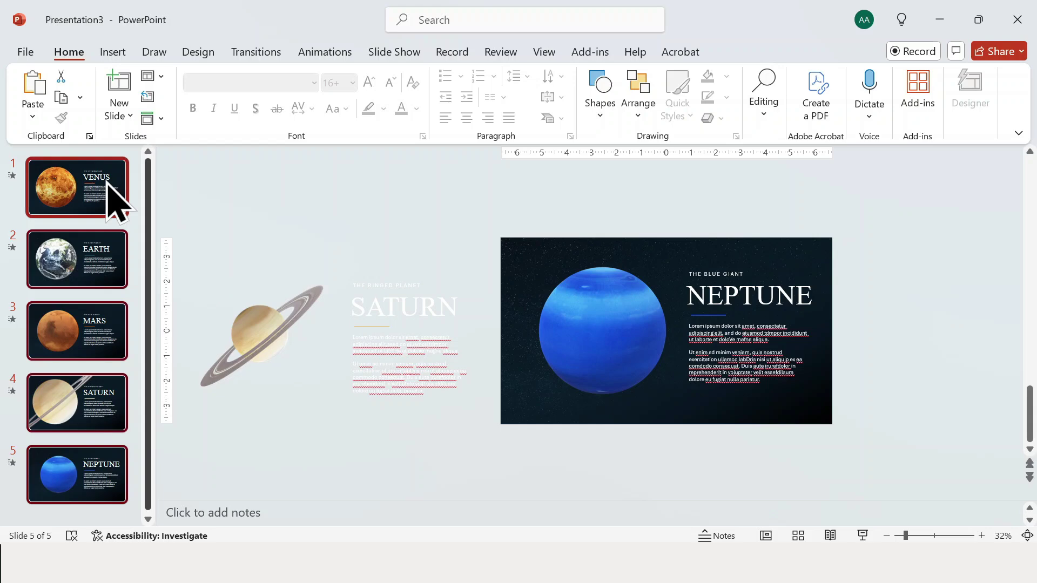
{"action": "left_click", "coordinate": [258, 54]}
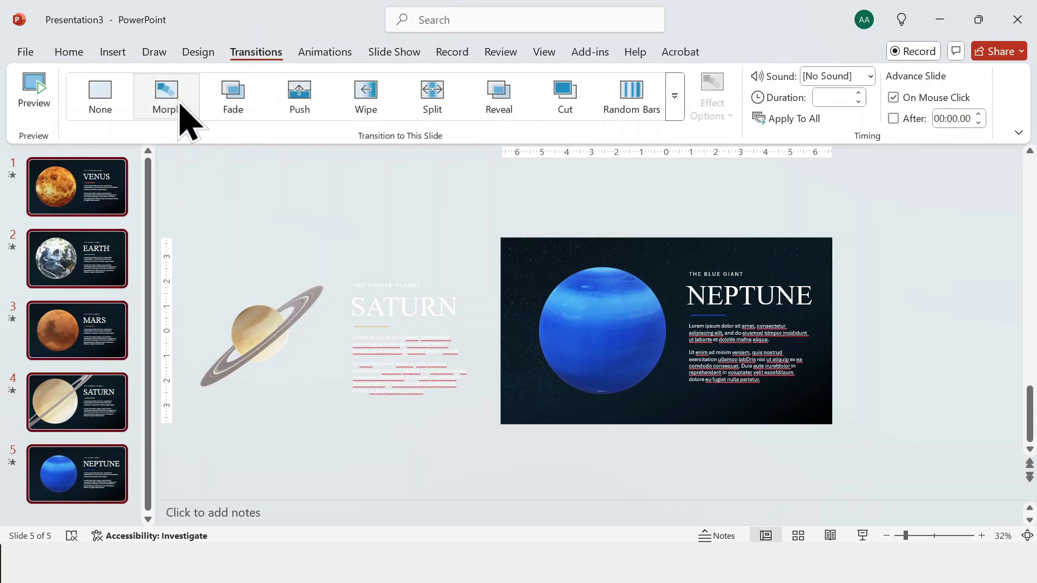